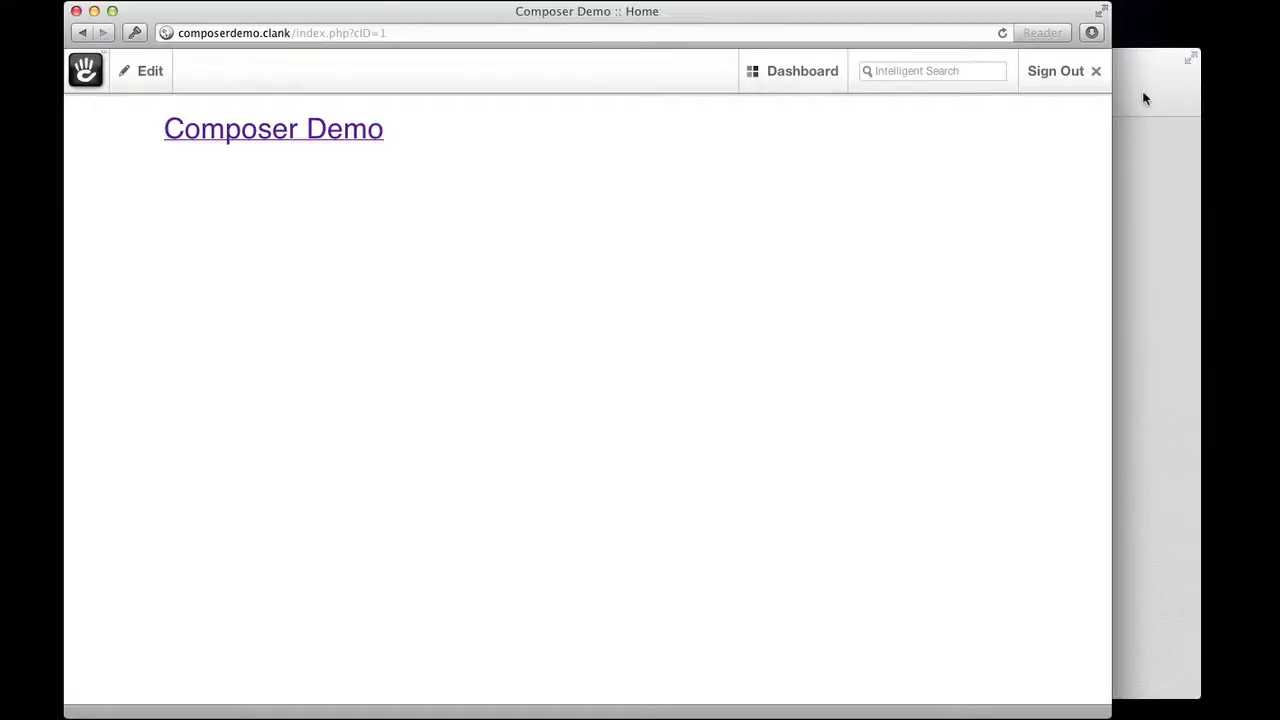
# Return to the site in the browser and open Cache & Speed Settings with a 'cache' search
pyautogui.click(1145, 98)
pyautogui.click(200, 283)
pyautogui.click(914, 75)
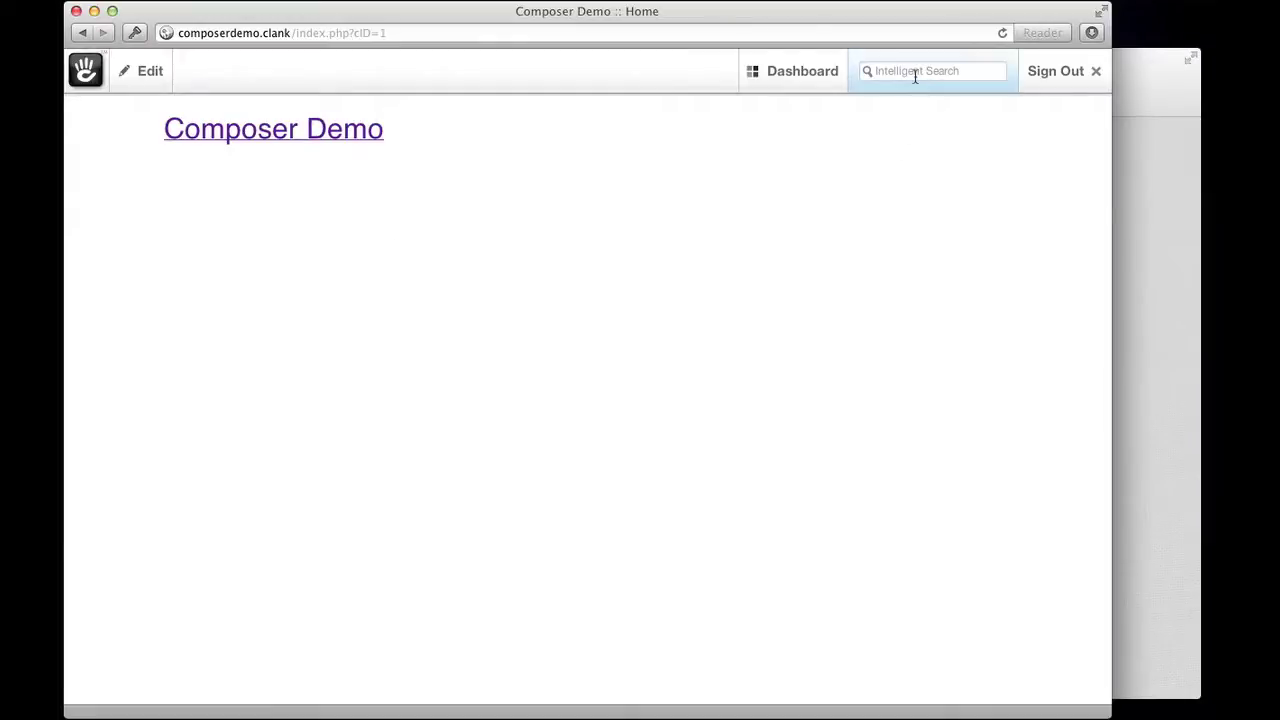
pyautogui.write('cache')
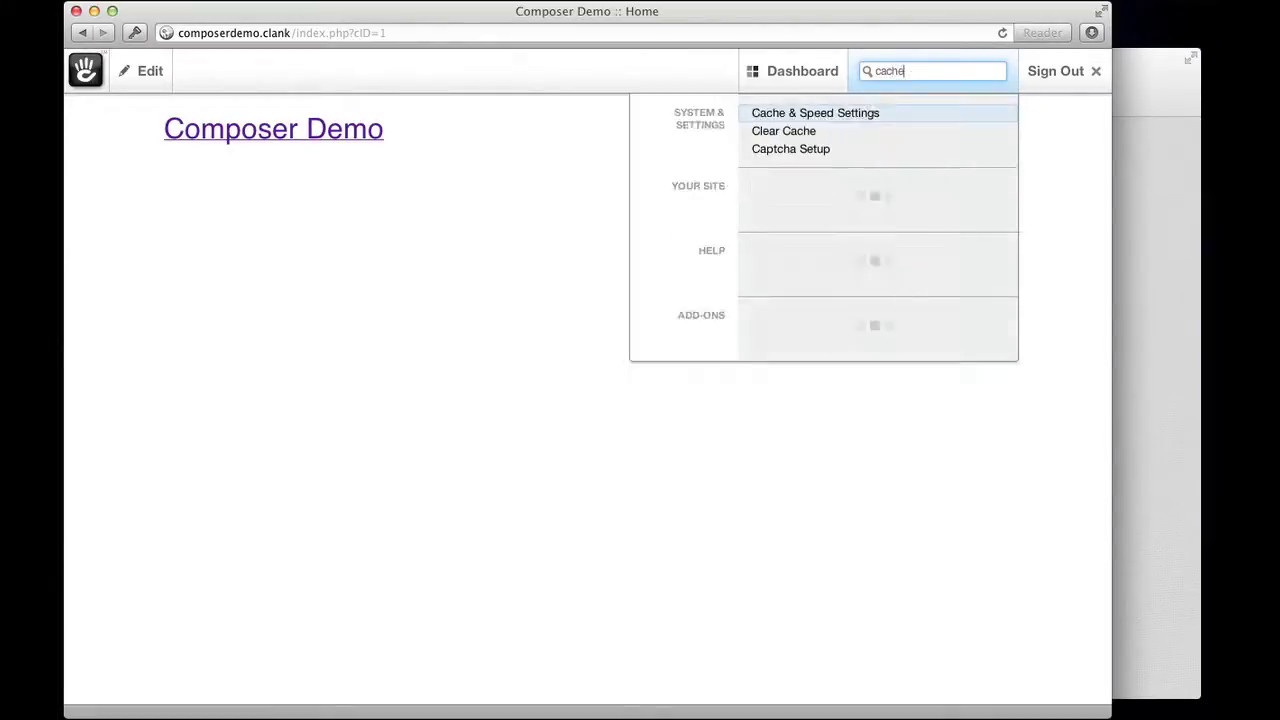
pyautogui.click(868, 114)
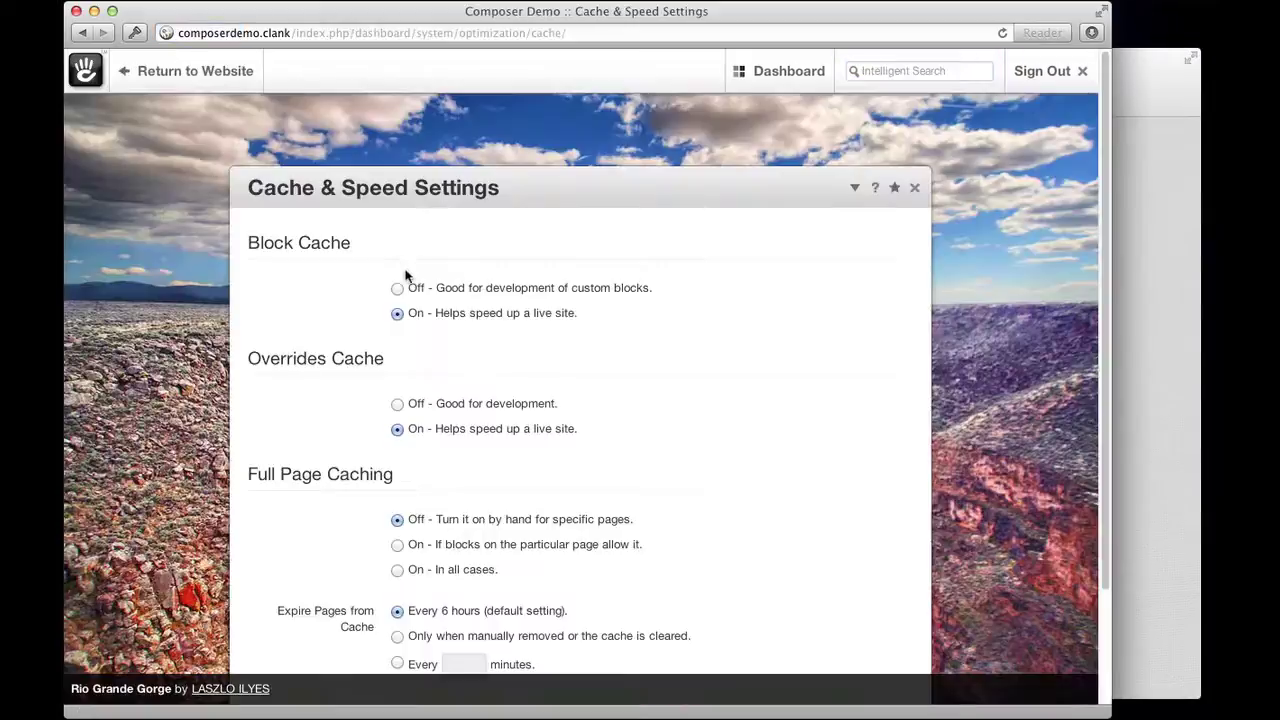
# Switch Block Cache and Overrides Cache Off, save, and go back to the home page
pyautogui.click(404, 292)
pyautogui.click(397, 405)
pyautogui.scroll(-3, 1026, 536)
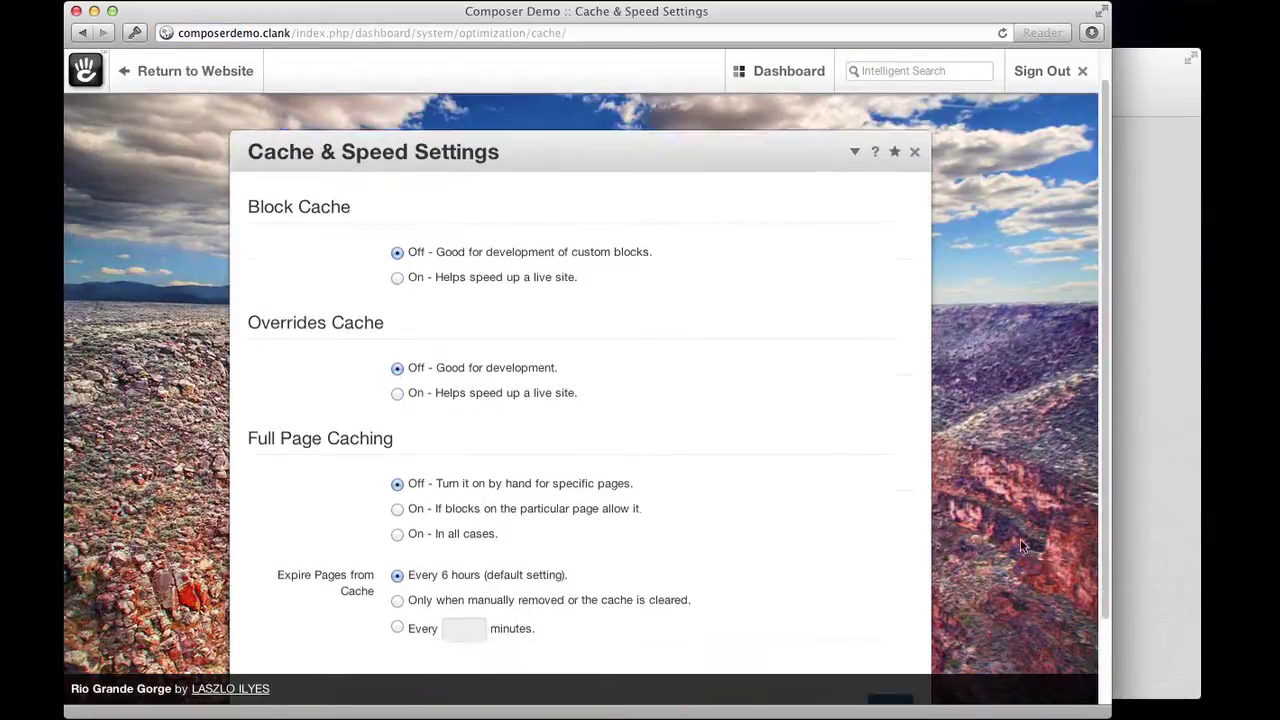
pyautogui.click(890, 606)
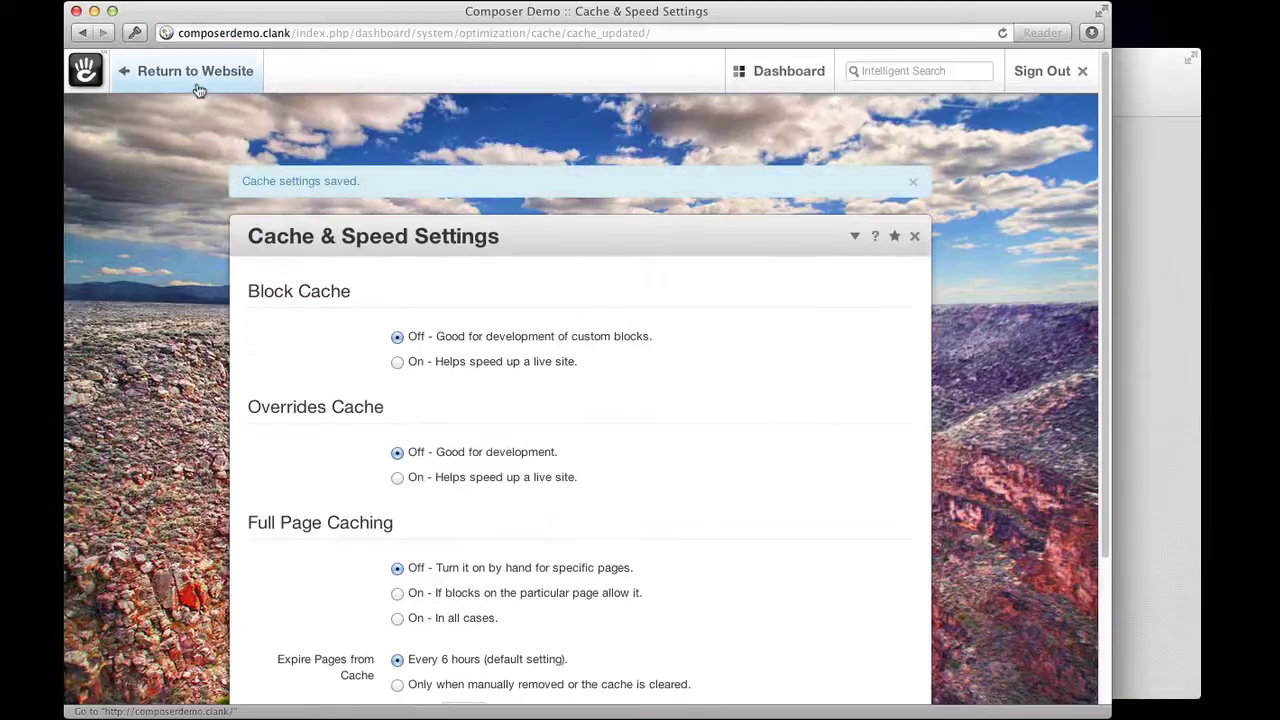
pyautogui.click(199, 84)
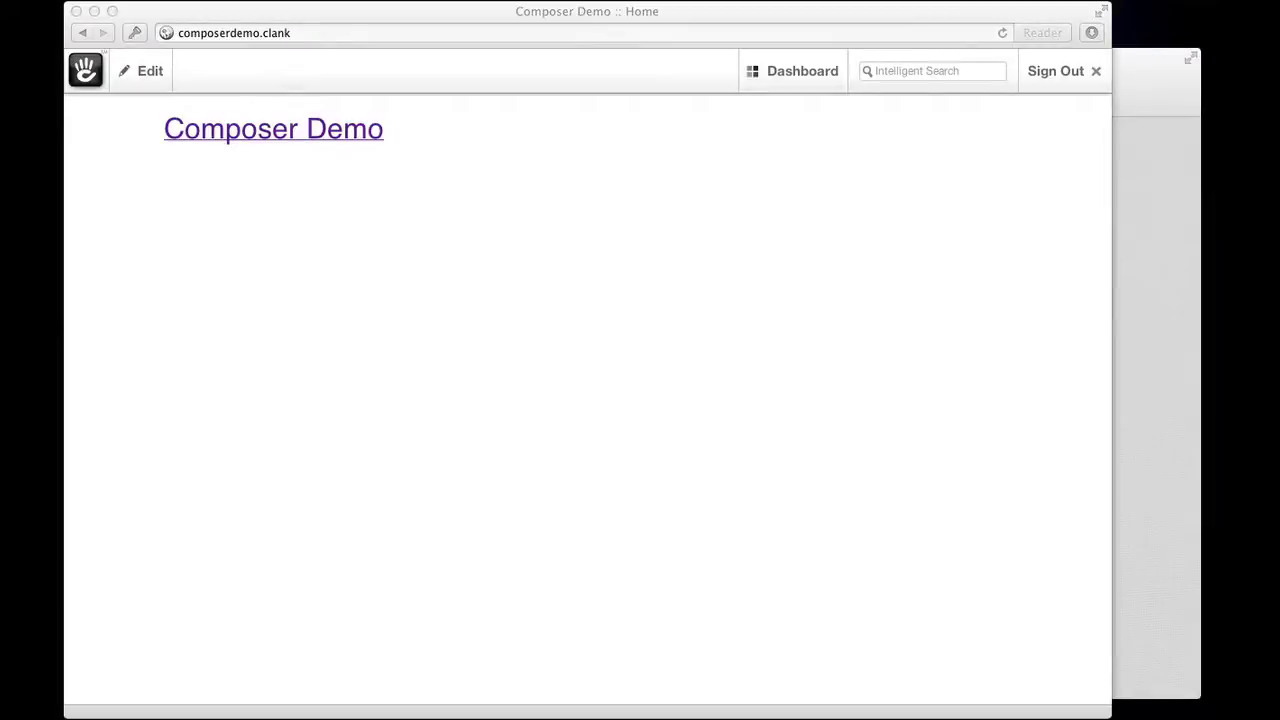
# Bring the Espresso Composer Demo project, listing the theme files, in front of the browser
pyautogui.click(768, 531)
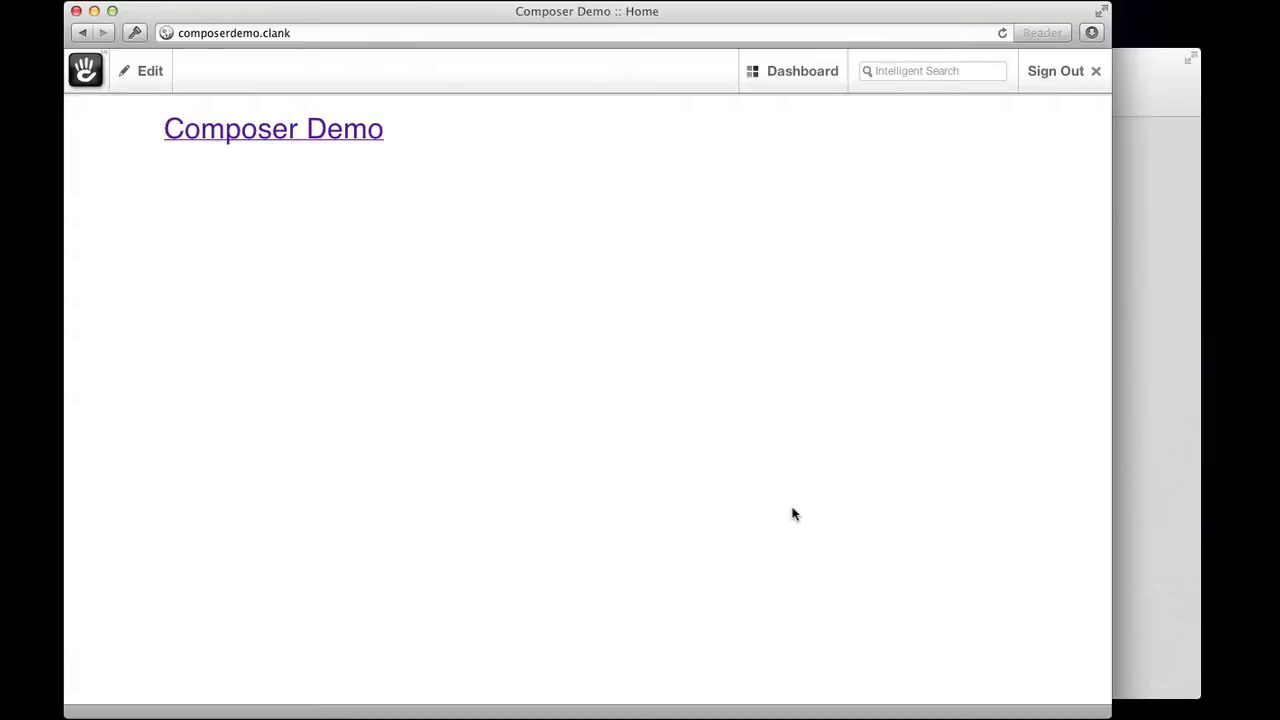
pyautogui.click(1158, 77)
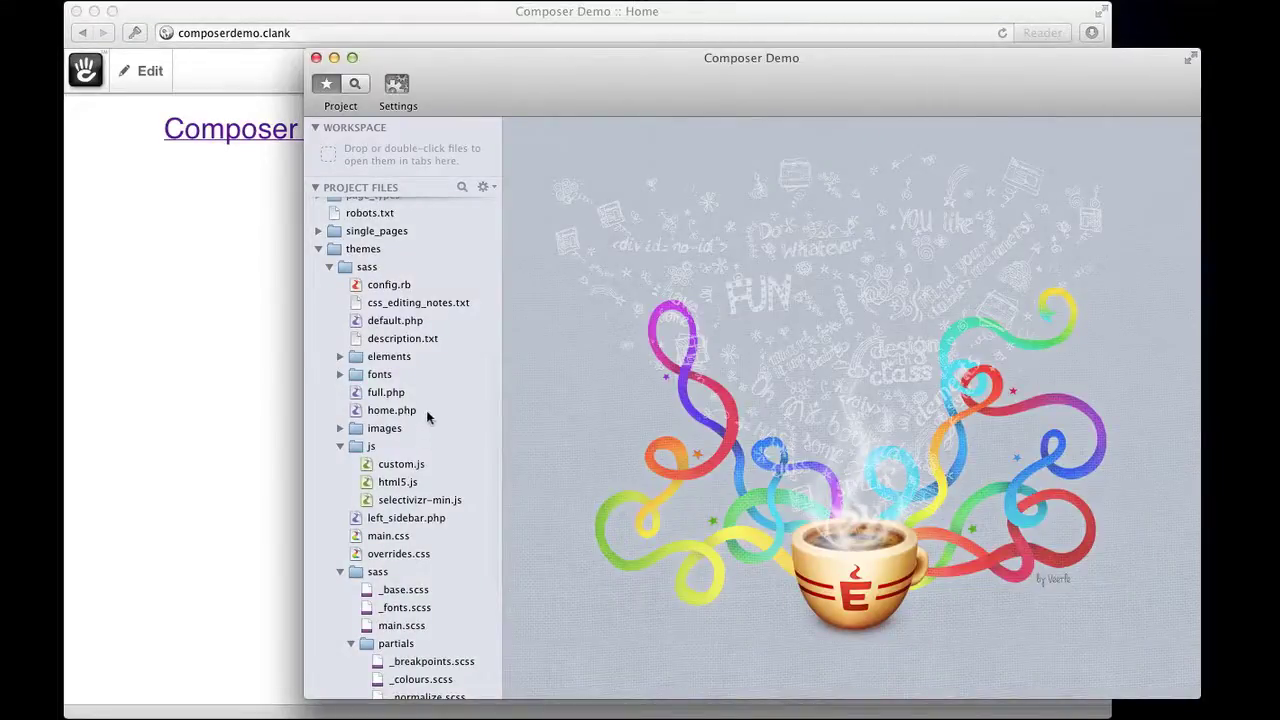
# Duplicate the theme's default.php in Espresso and rename the copy to product.php
pyautogui.click(395, 322)
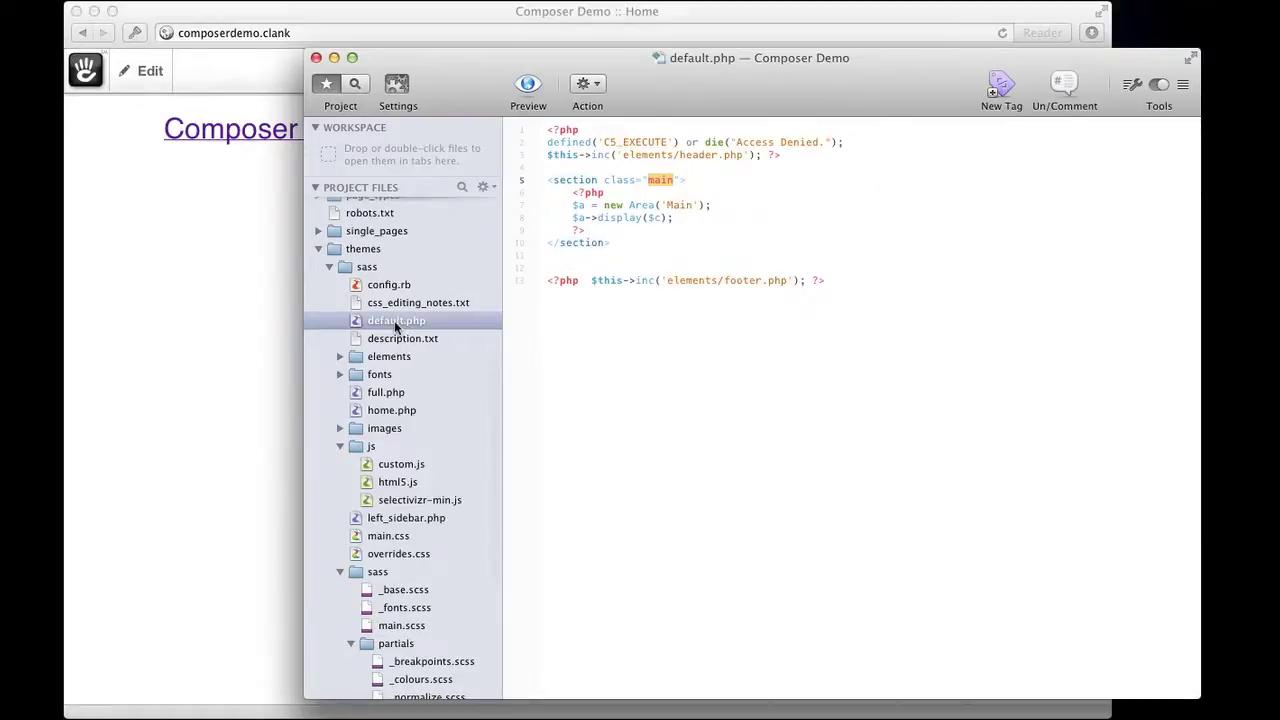
pyautogui.rightClick(394, 320)
pyautogui.press('Escape')
pyautogui.click(392, 319)
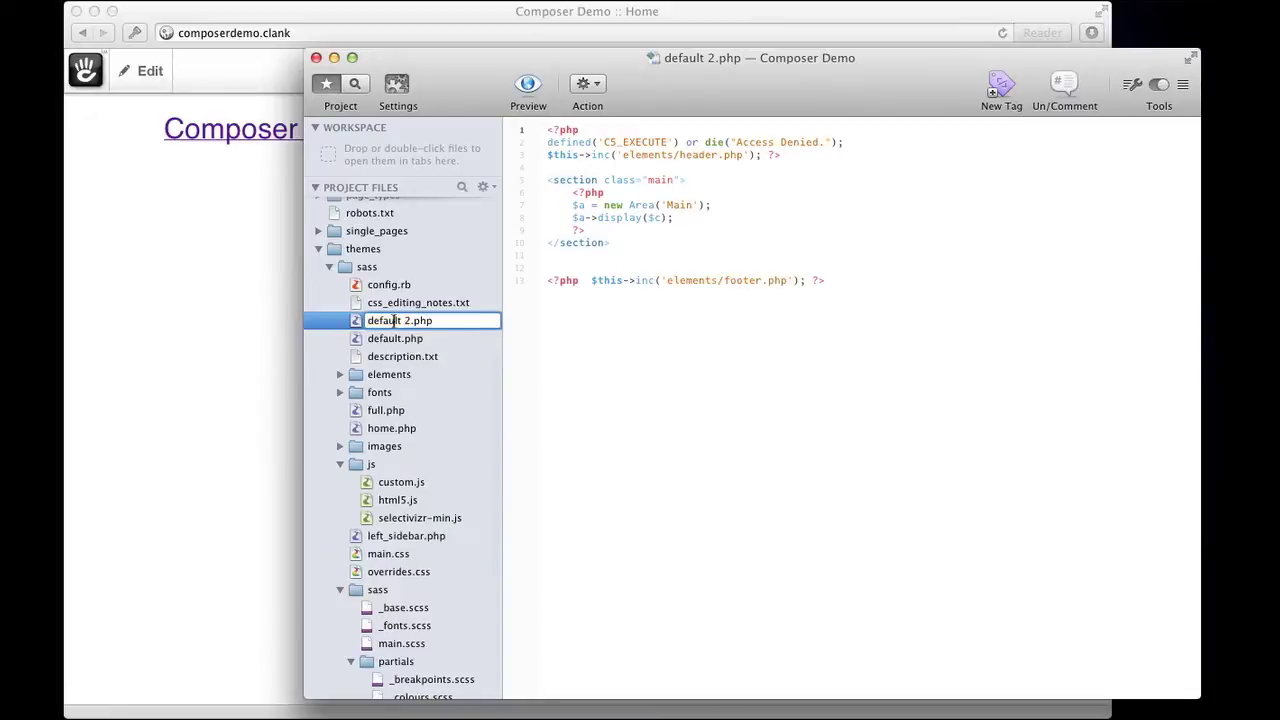
pyautogui.moveTo(409, 320); pyautogui.dragTo(367, 320)
pyautogui.write('product')
pyautogui.press('Return')
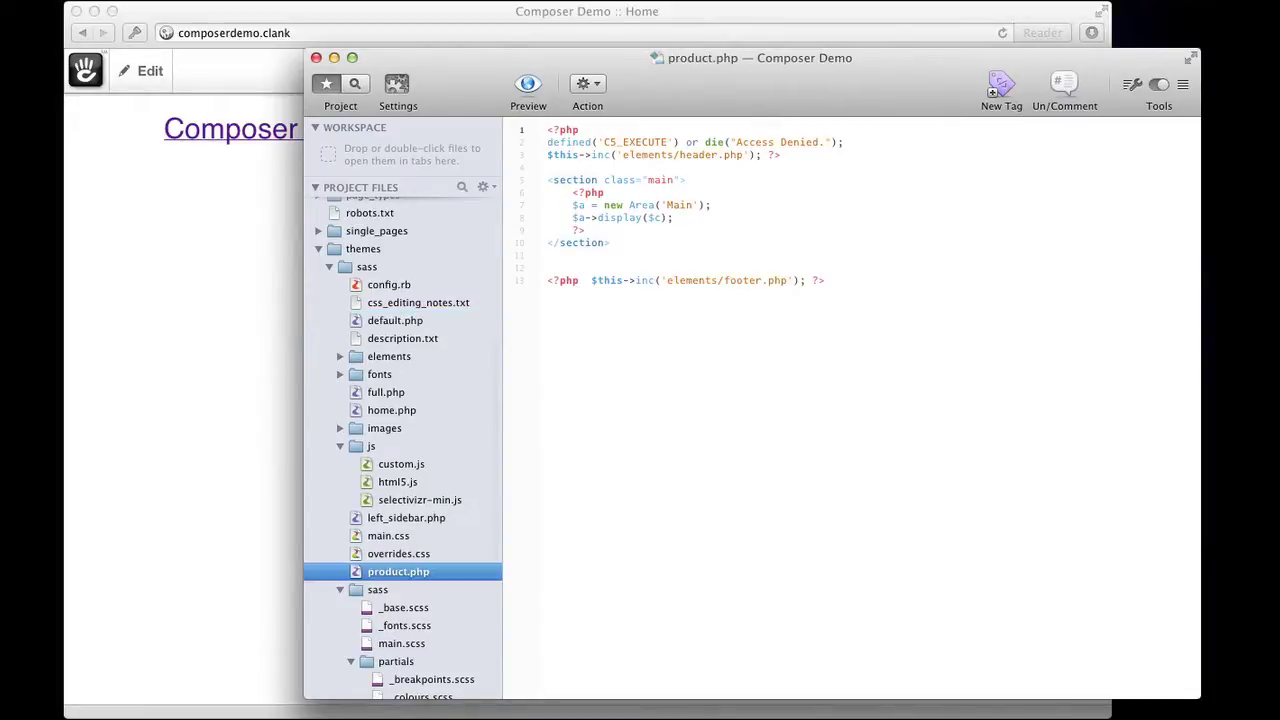
pyautogui.click(160, 333)
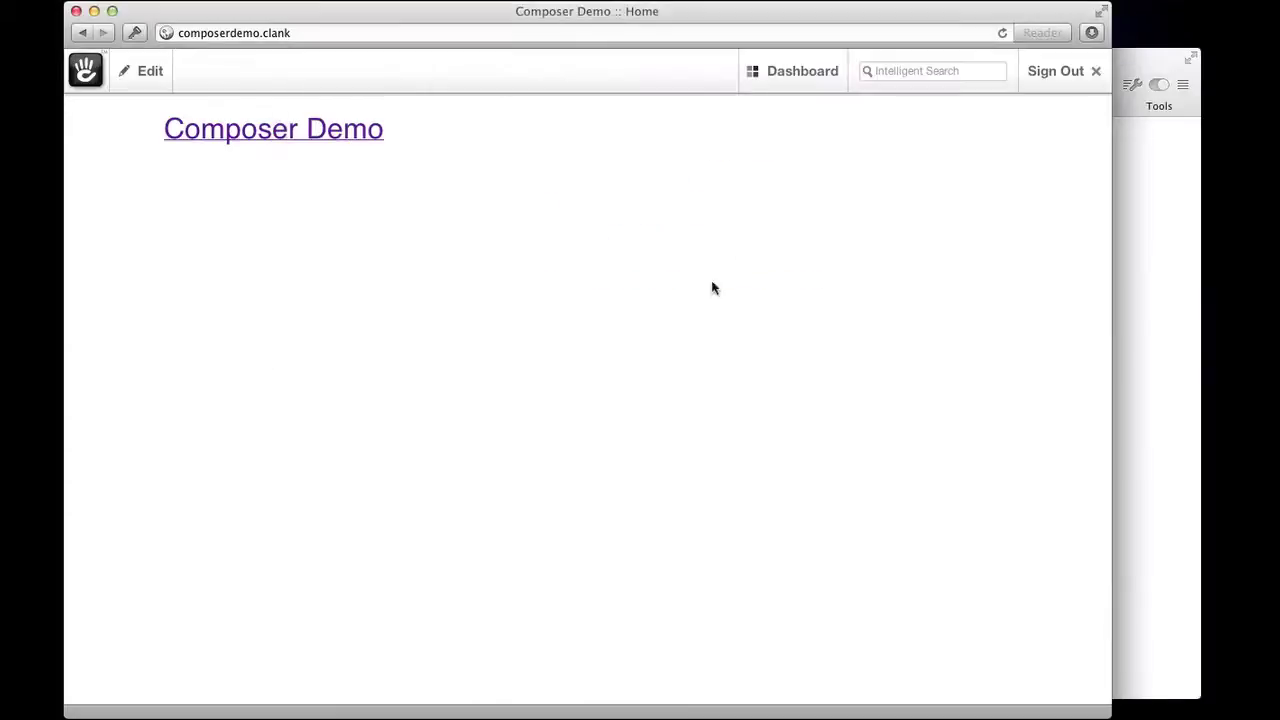
# In Themes, inspect the installed theme and create a page type from product.php
pyautogui.click(887, 76)
pyautogui.write('themese')
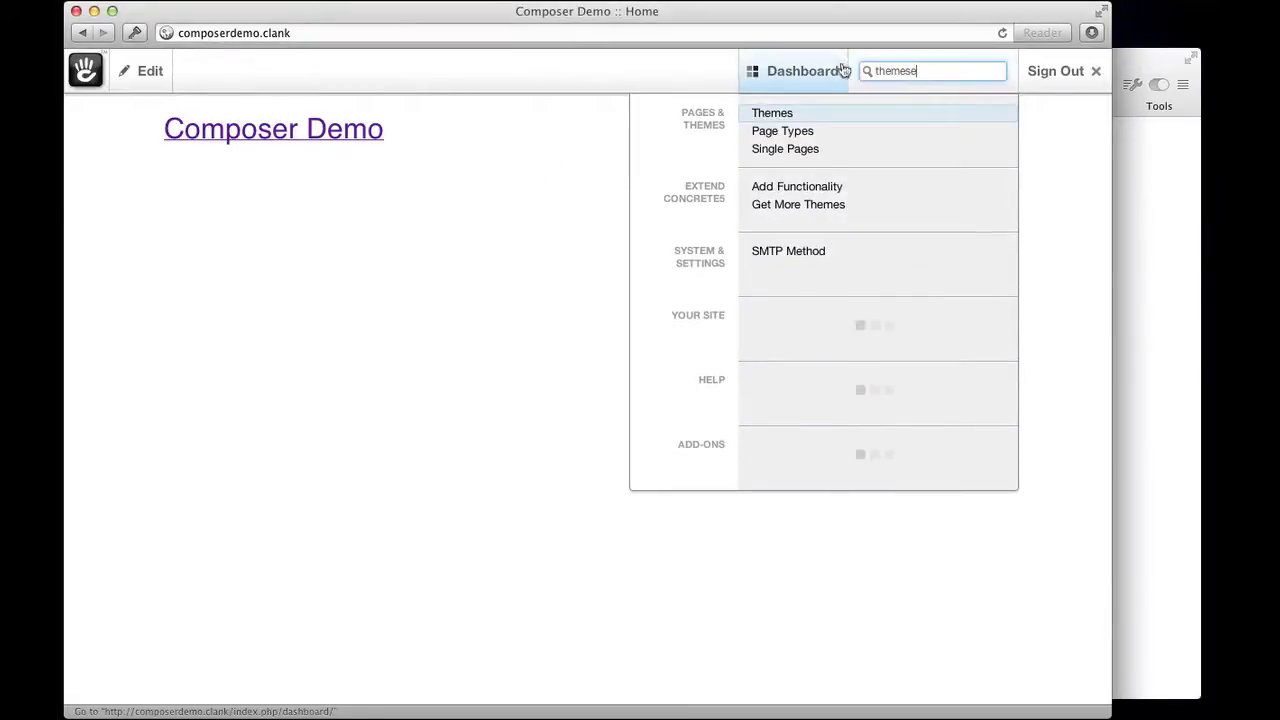
pyautogui.click(786, 115)
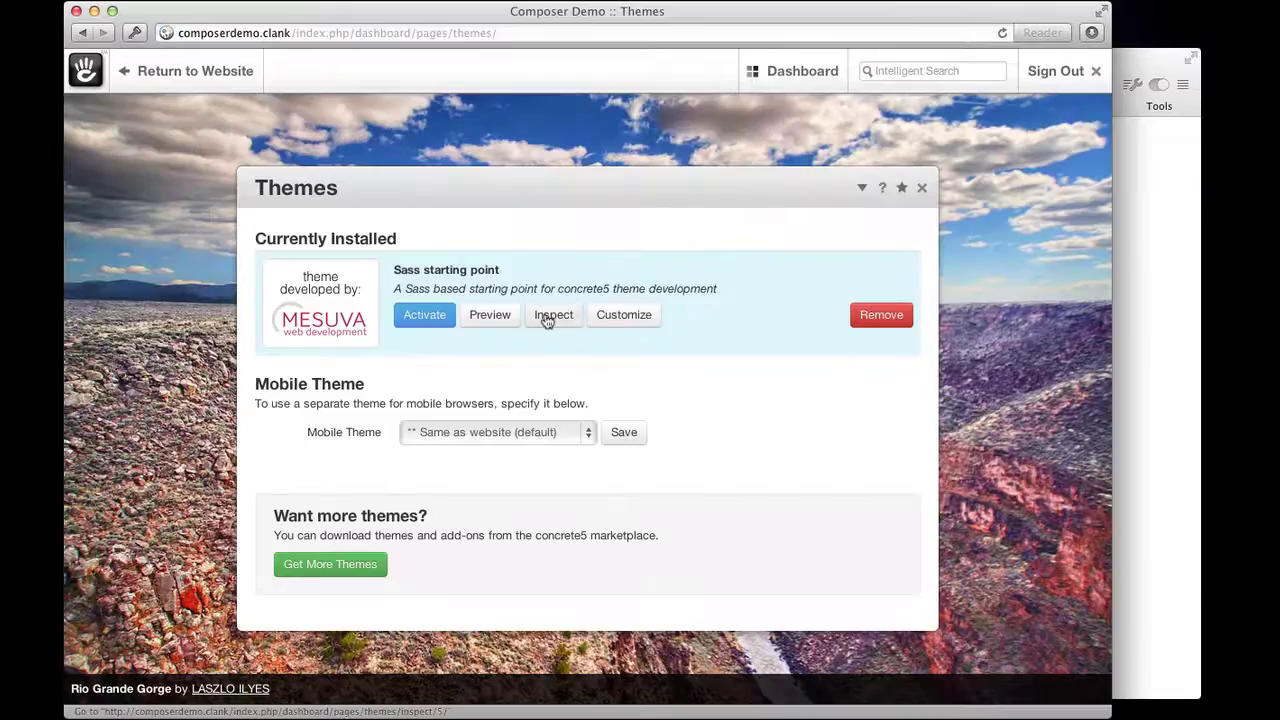
pyautogui.click(547, 316)
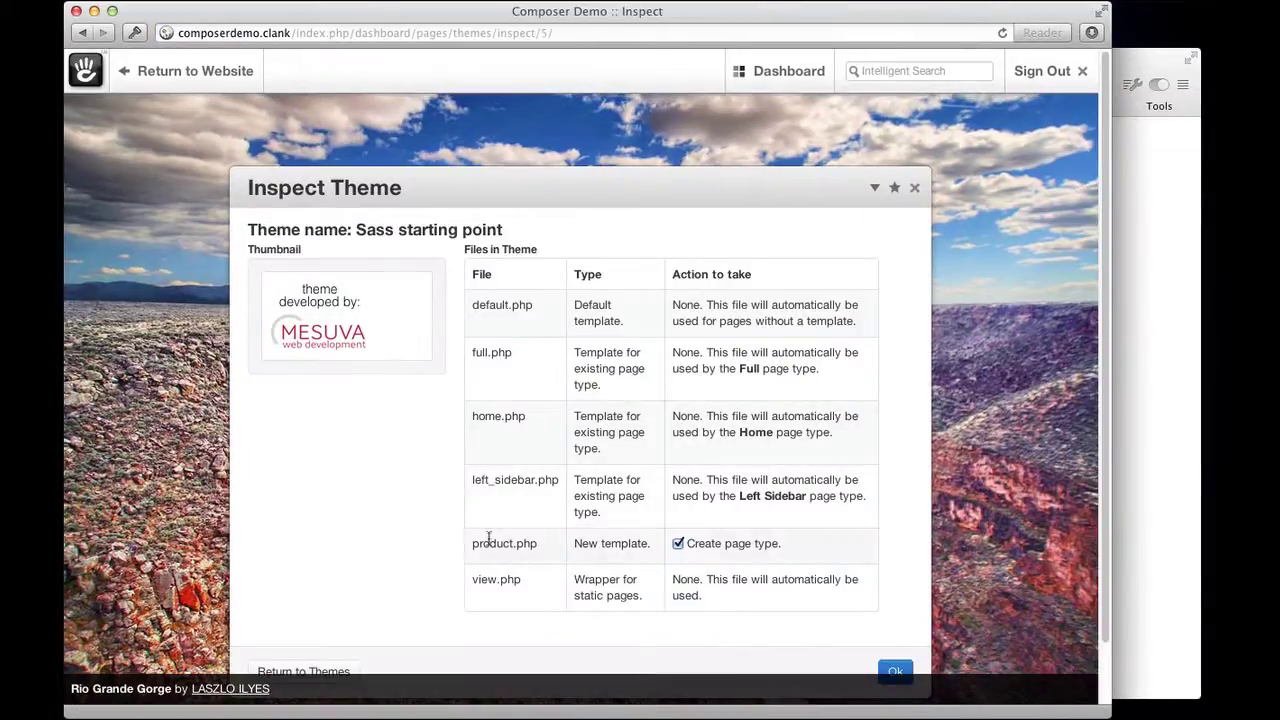
pyautogui.moveTo(504, 543); pyautogui.dragTo(537, 543)
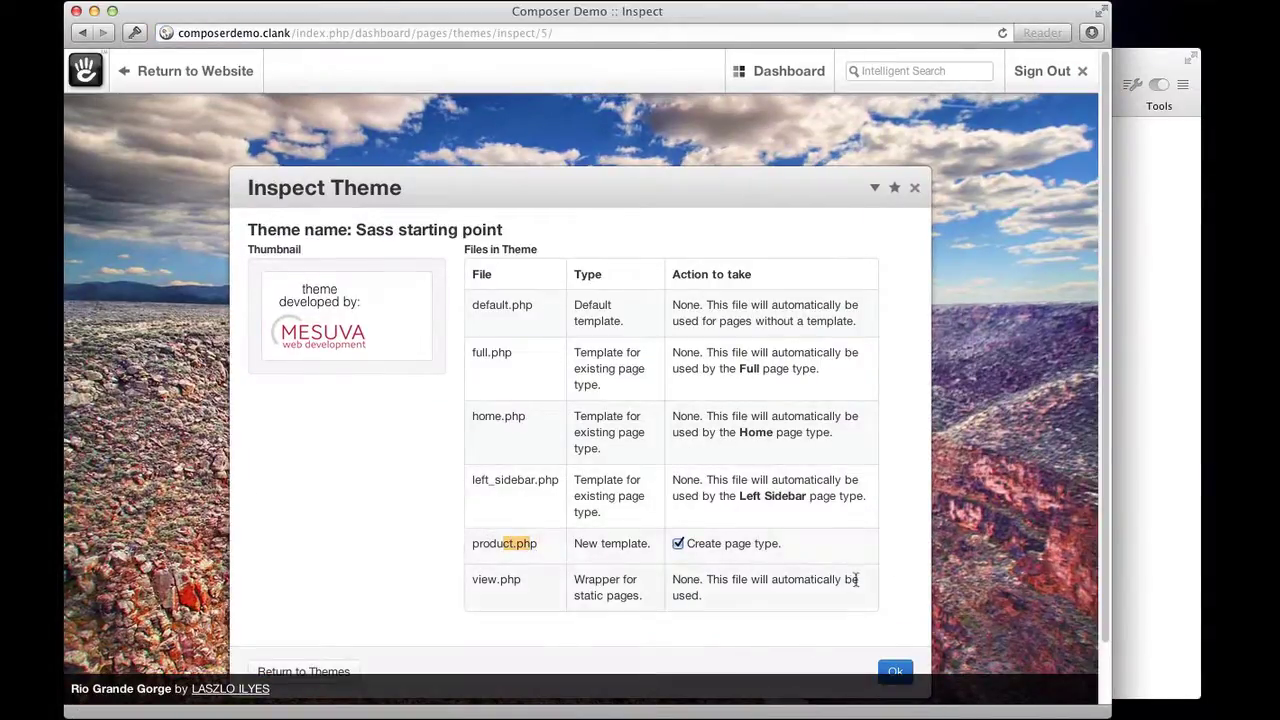
pyautogui.click(906, 610)
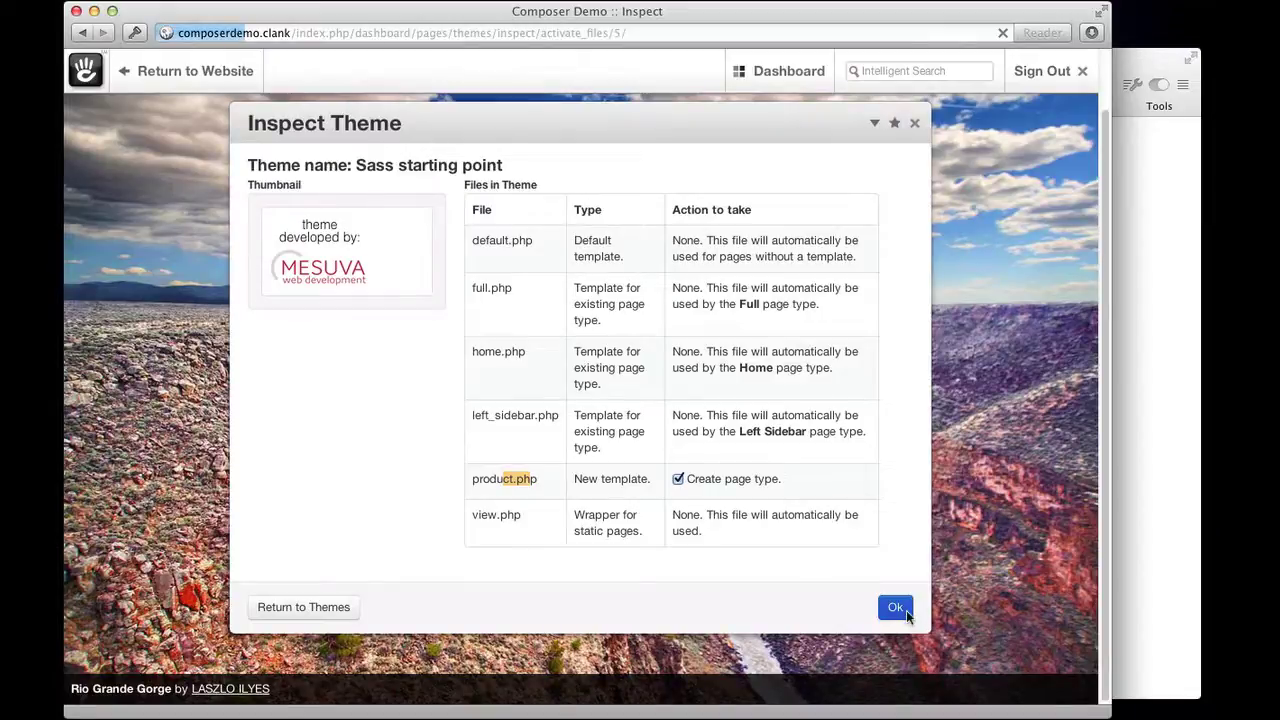
pyautogui.click(228, 76)
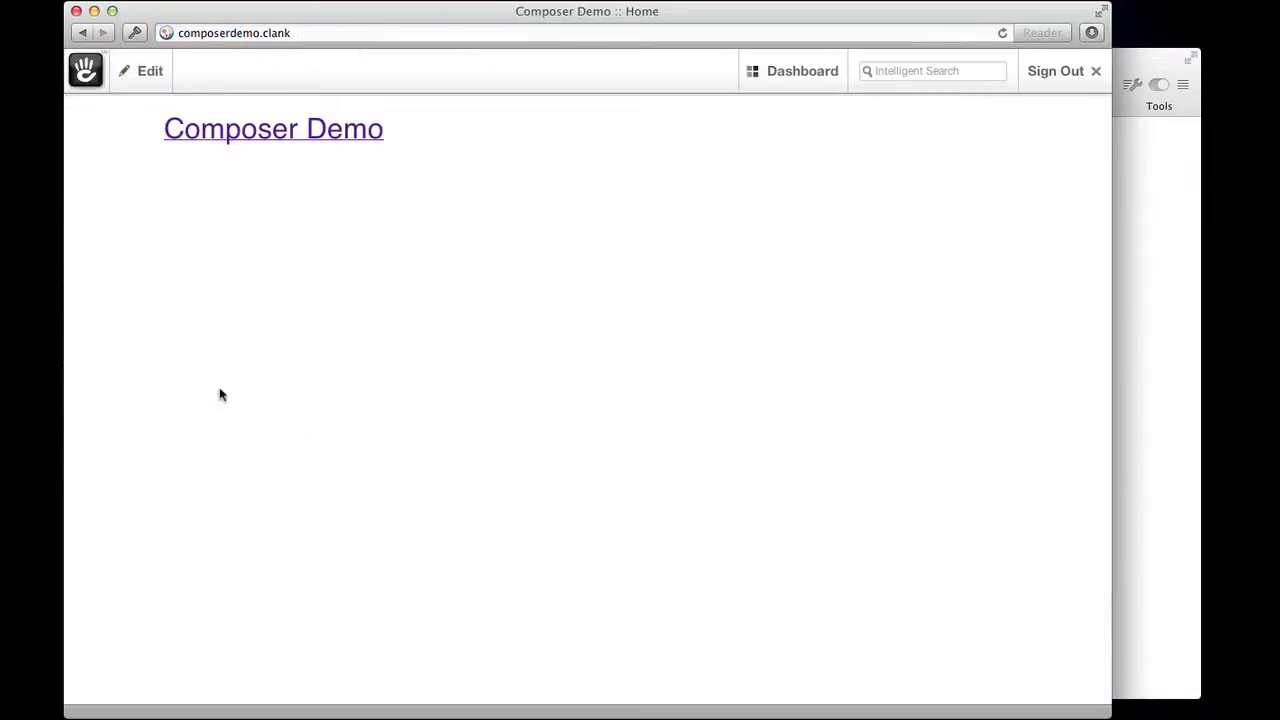
# Open Dashboard > Composer > Write, which lists no page types yet
pyautogui.moveTo(809, 71)
pyautogui.click(516, 177)
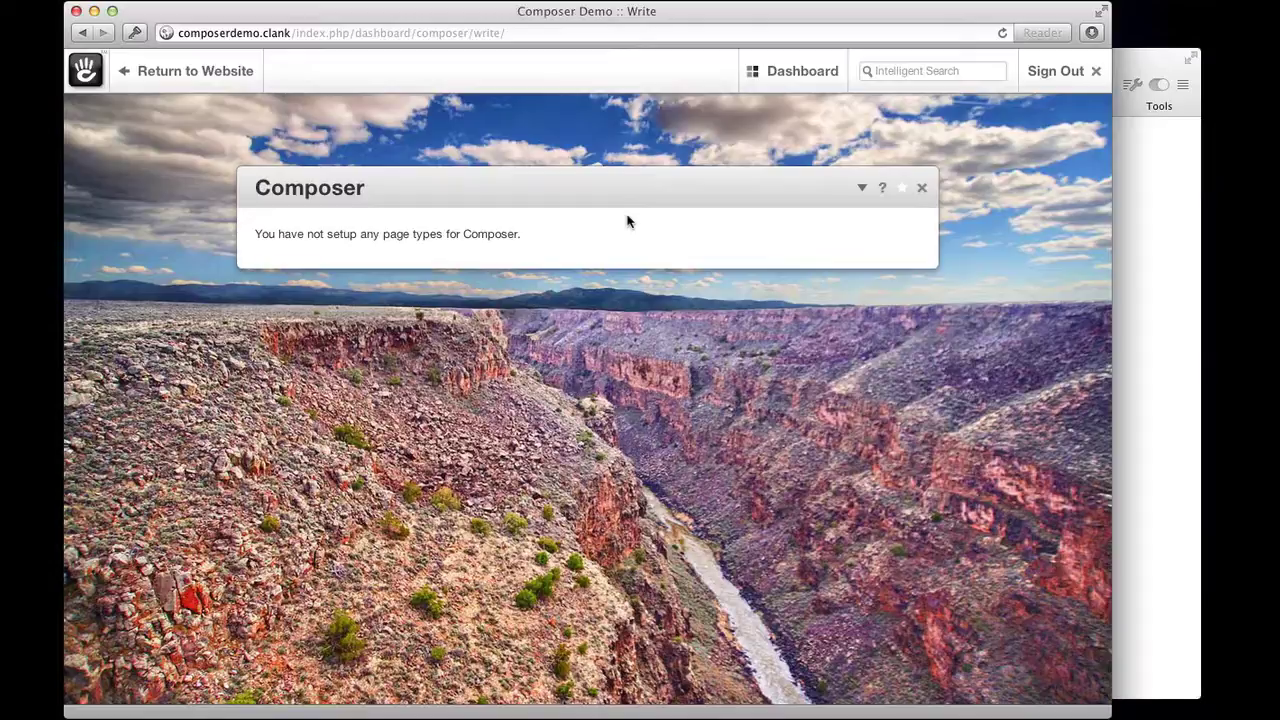
# In Page Attributes, add a Text attribute with handle 'size' and name 'Size'
pyautogui.click(889, 72)
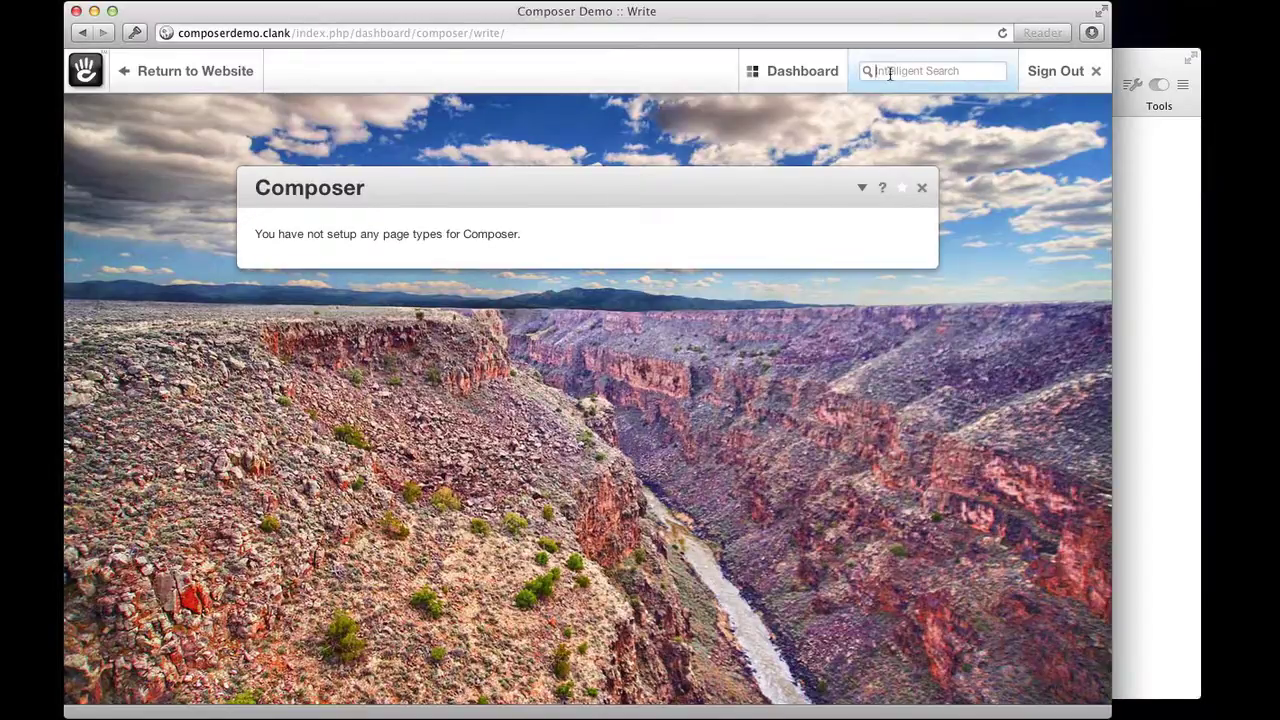
pyautogui.write('page')
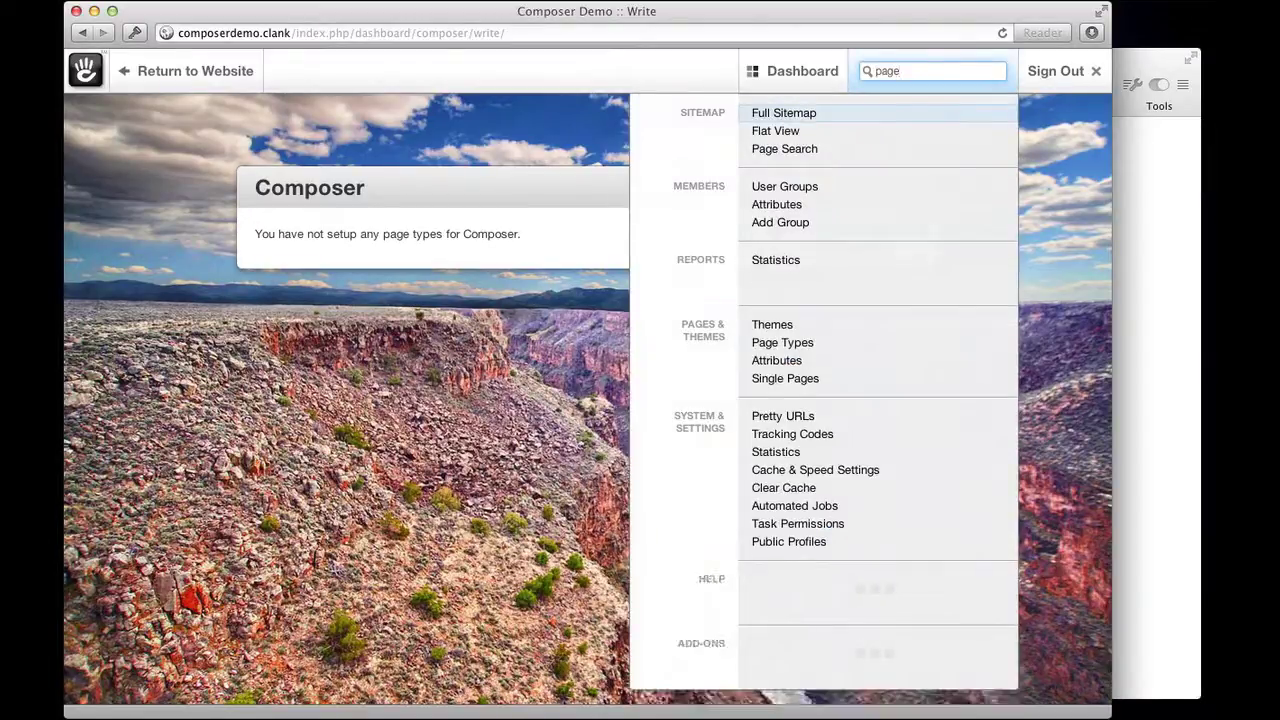
pyautogui.write(' attr')
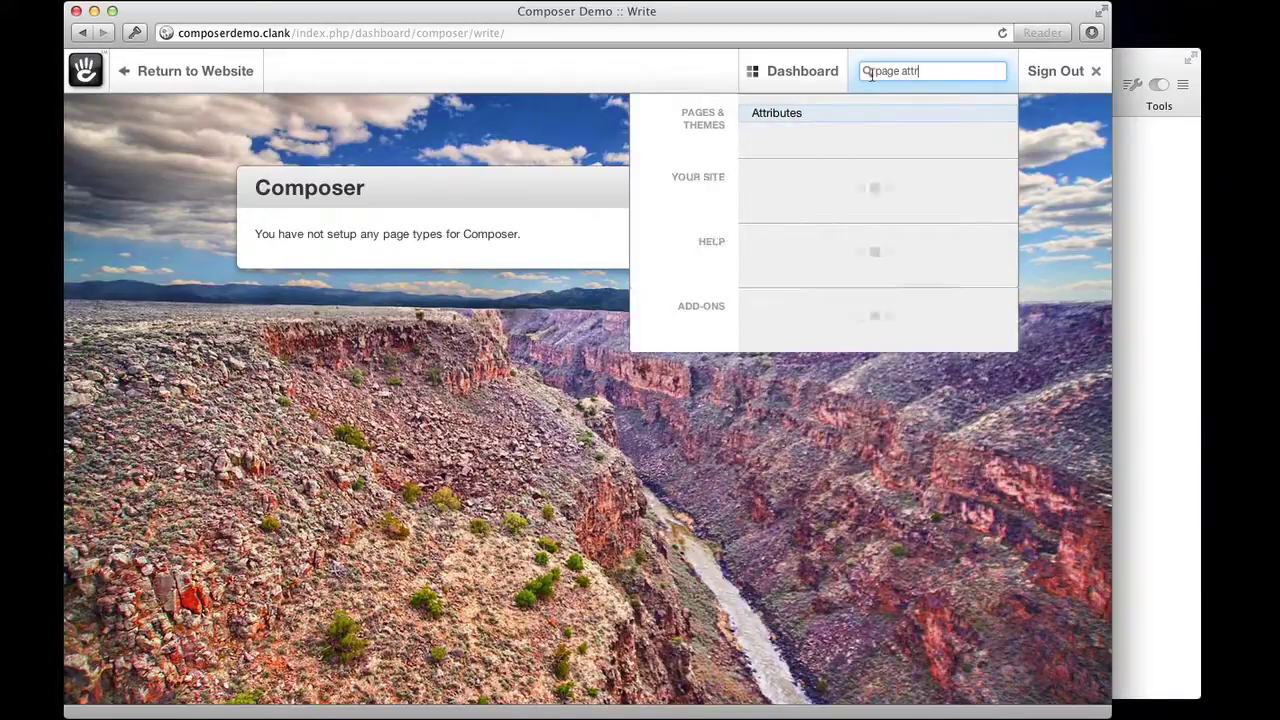
pyautogui.click(795, 114)
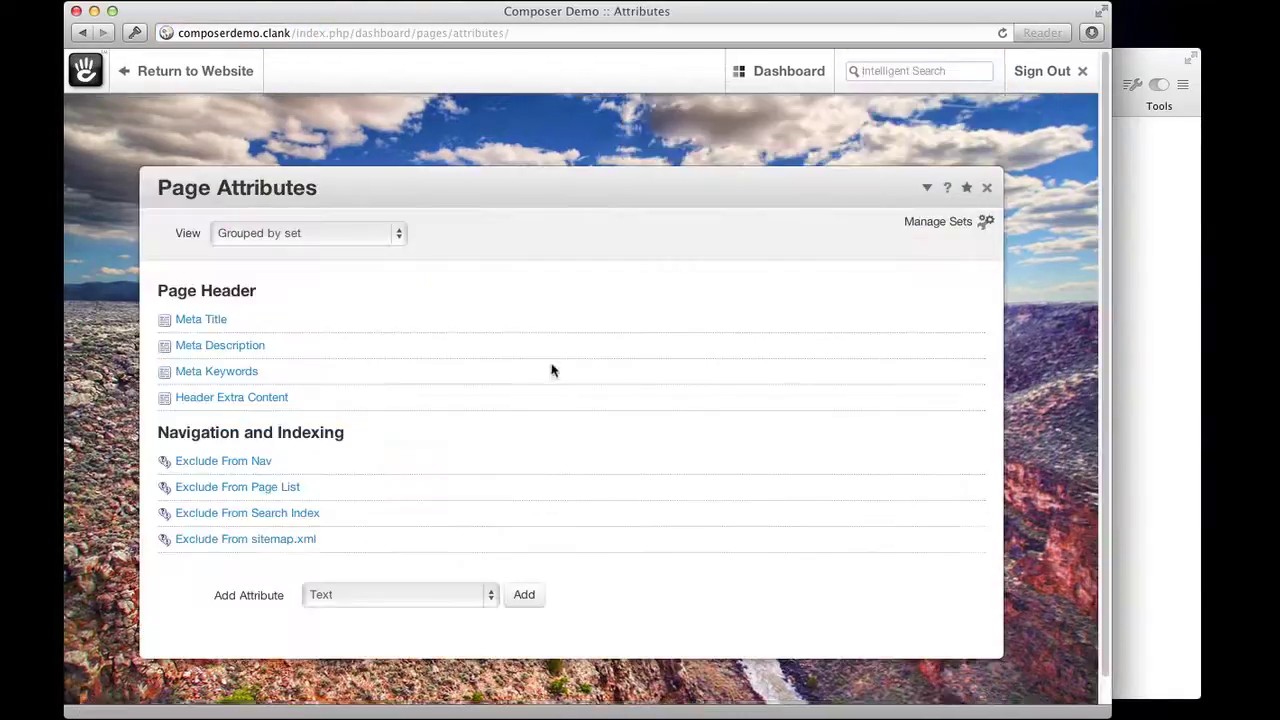
pyautogui.click(526, 571)
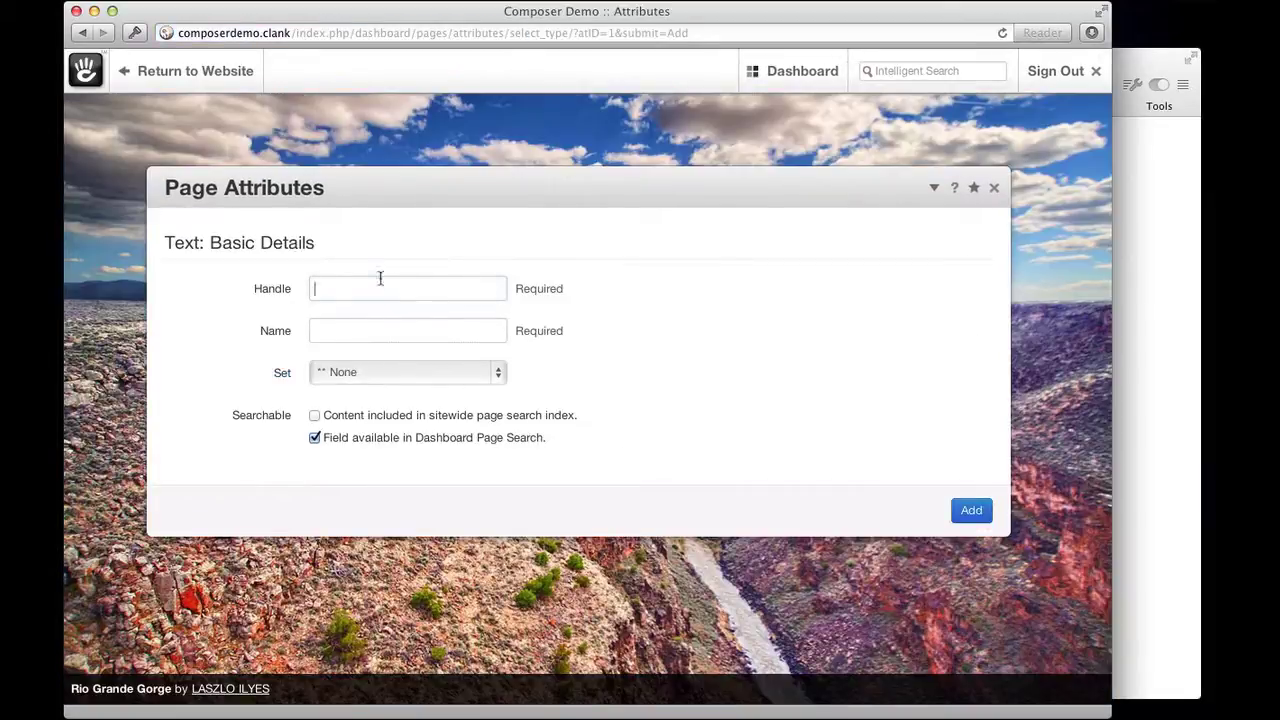
pyautogui.click(380, 282)
pyautogui.write('size')
pyautogui.press('Tab')
pyautogui.write('Size')
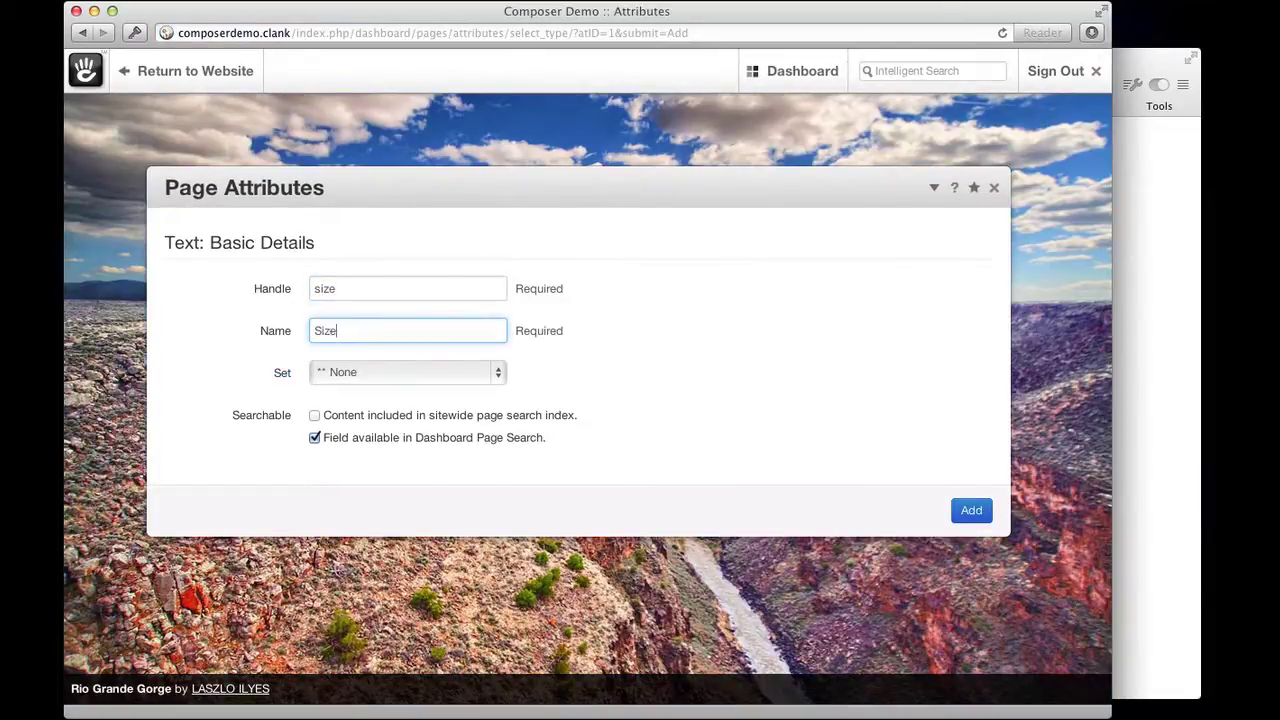
pyautogui.moveTo(345, 291); pyautogui.dragTo(309, 289)
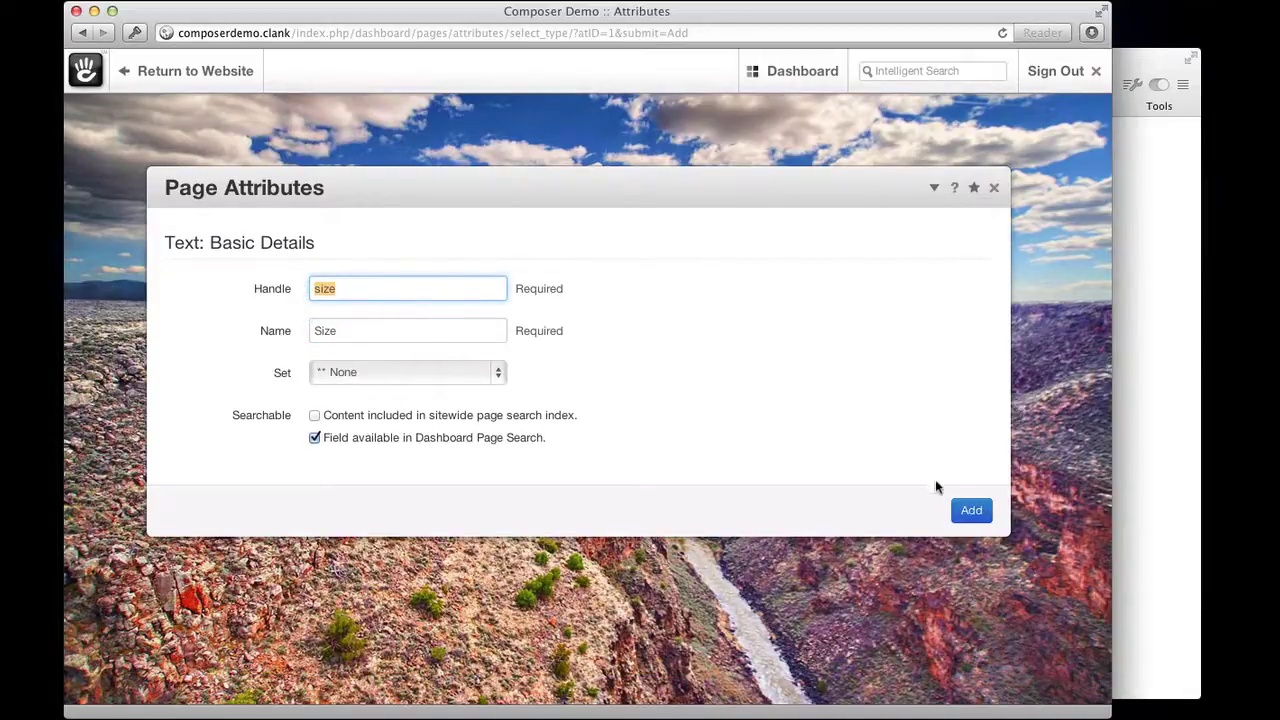
pyautogui.click(966, 512)
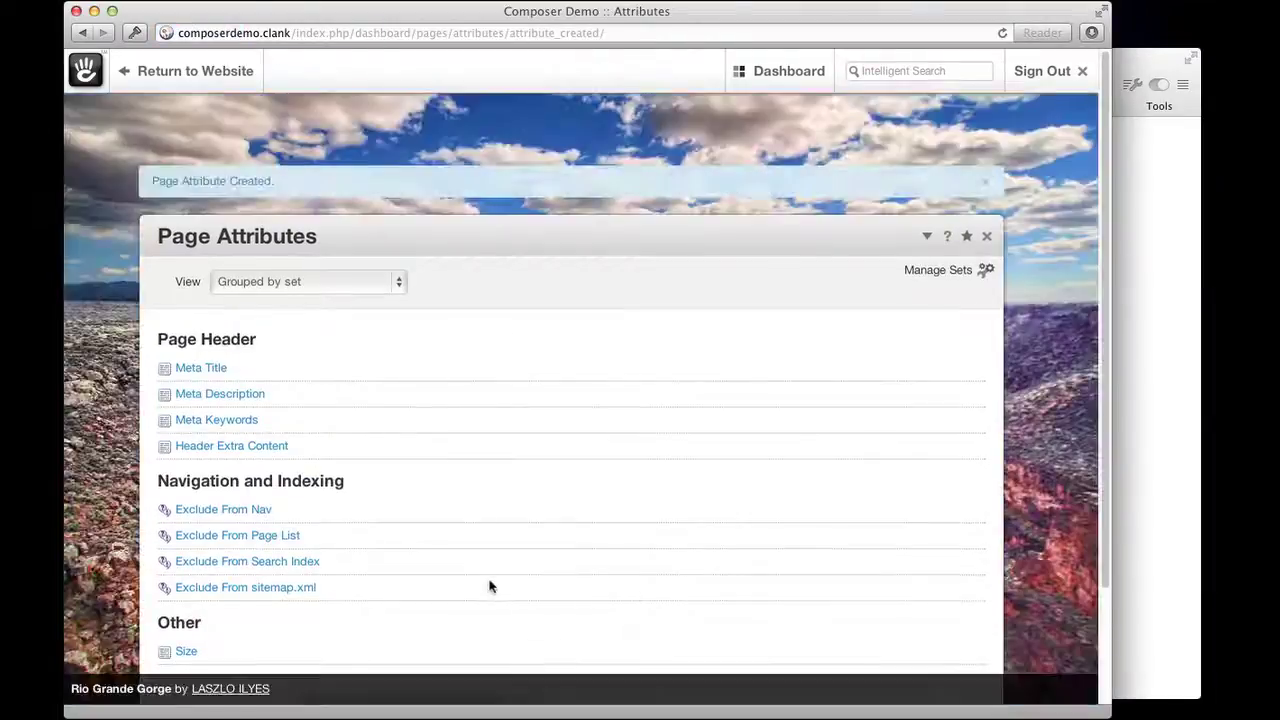
# Add an Image/File attribute with handle 'image' and name 'Image'
pyautogui.scroll(-3, 471, 577)
pyautogui.click(433, 568)
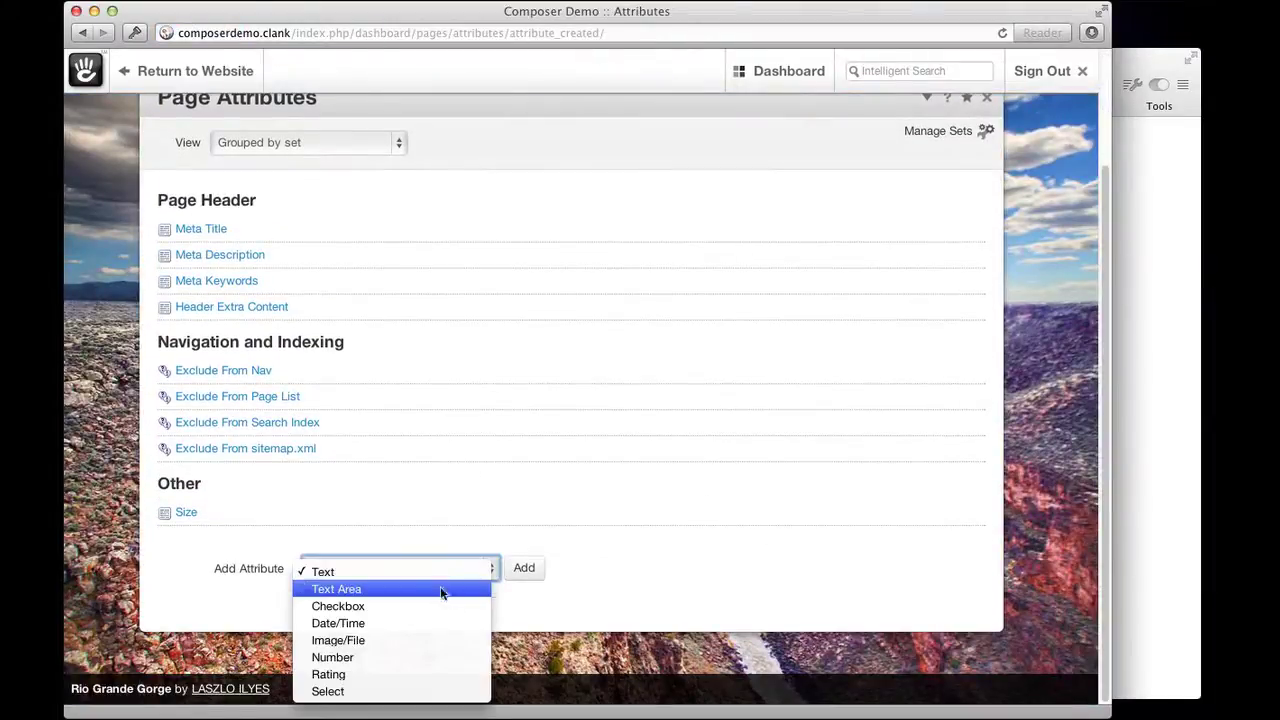
pyautogui.click(443, 641)
pyautogui.click(531, 576)
pyautogui.click(400, 289)
pyautogui.write('image')
pyautogui.press('Tab')
pyautogui.write('Image')
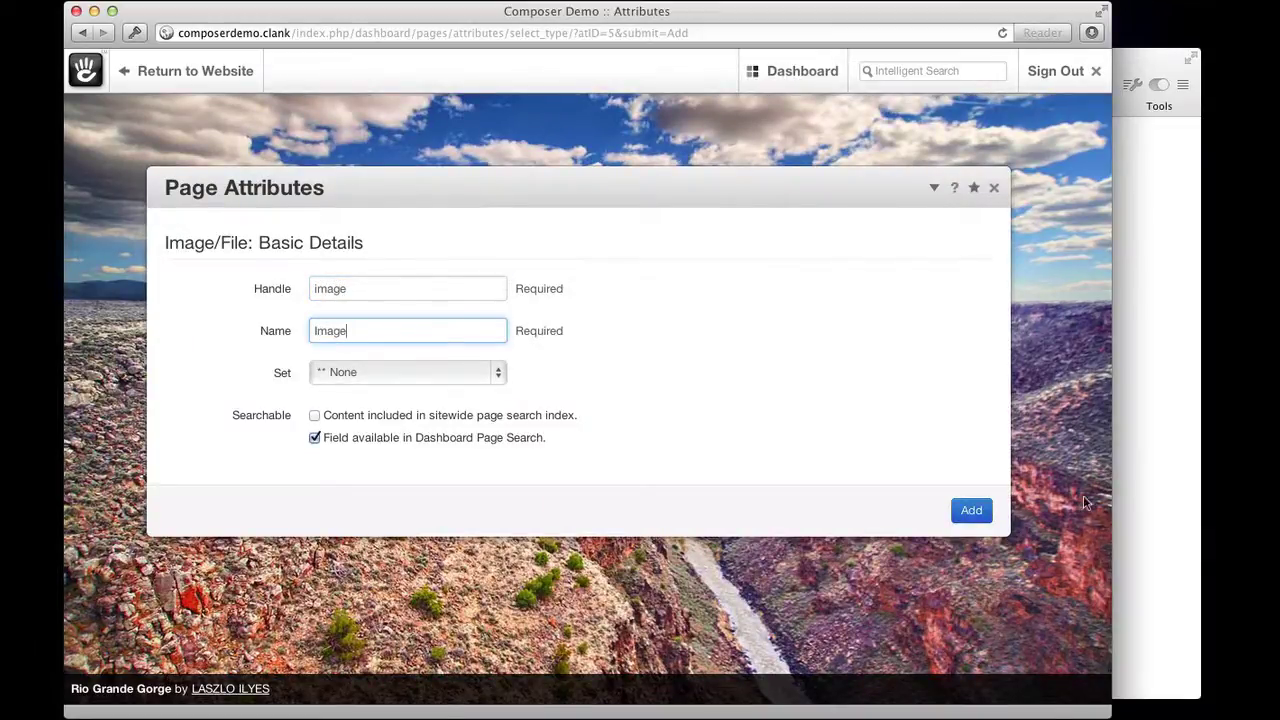
pyautogui.click(985, 515)
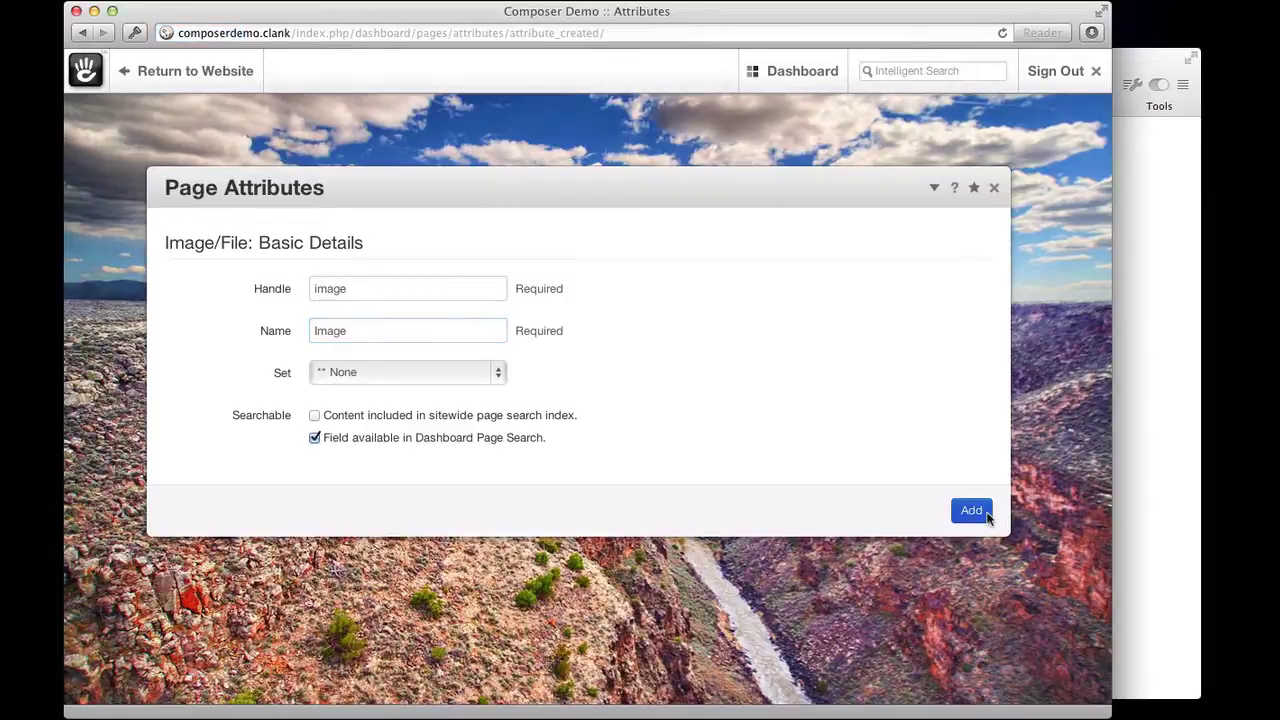
pyautogui.scroll(-3, 825, 430)
pyautogui.scroll(3, 830, 428)
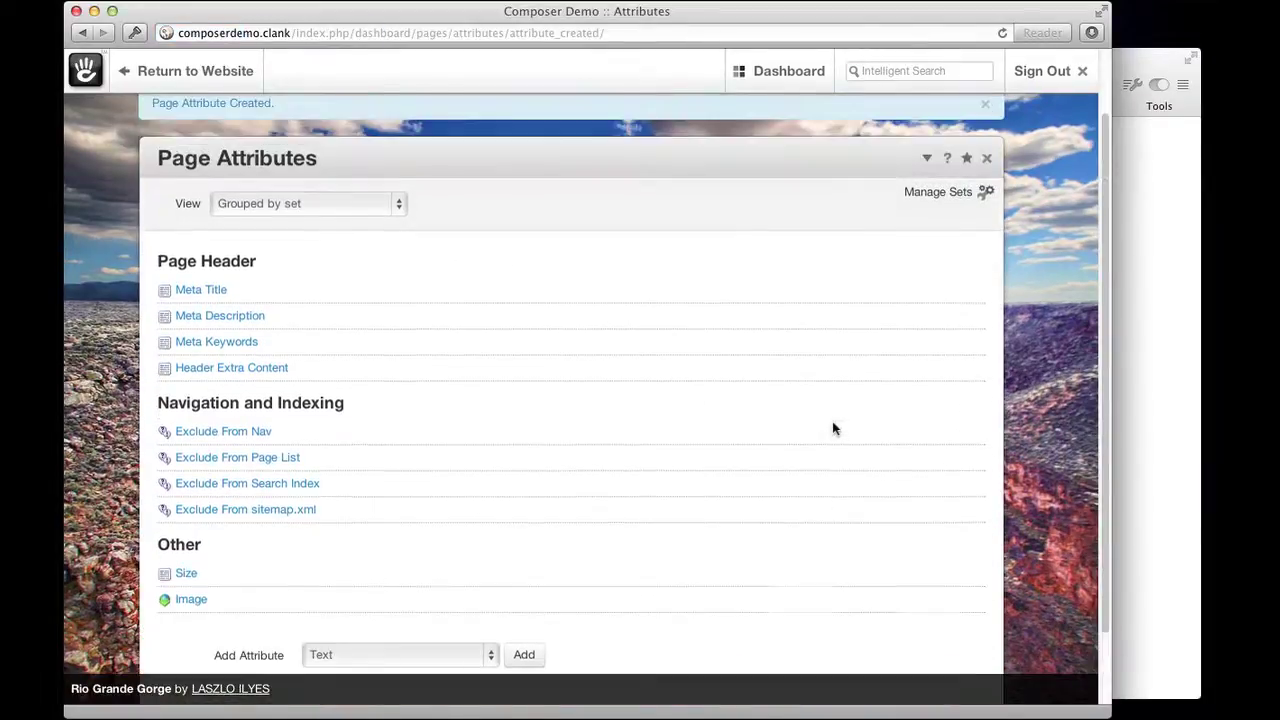
# In Page Types, include Product in Composer with Size and Image attributes ticked, and save
pyautogui.moveTo(800, 80)
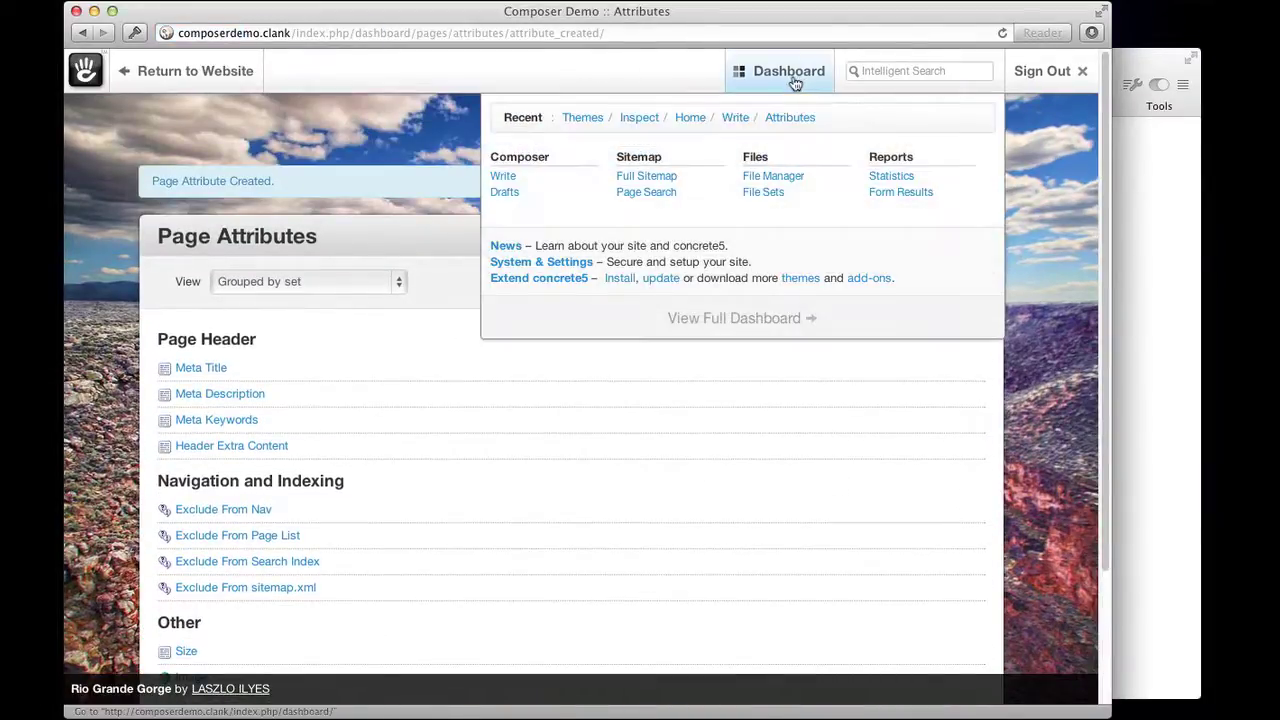
pyautogui.click(894, 66)
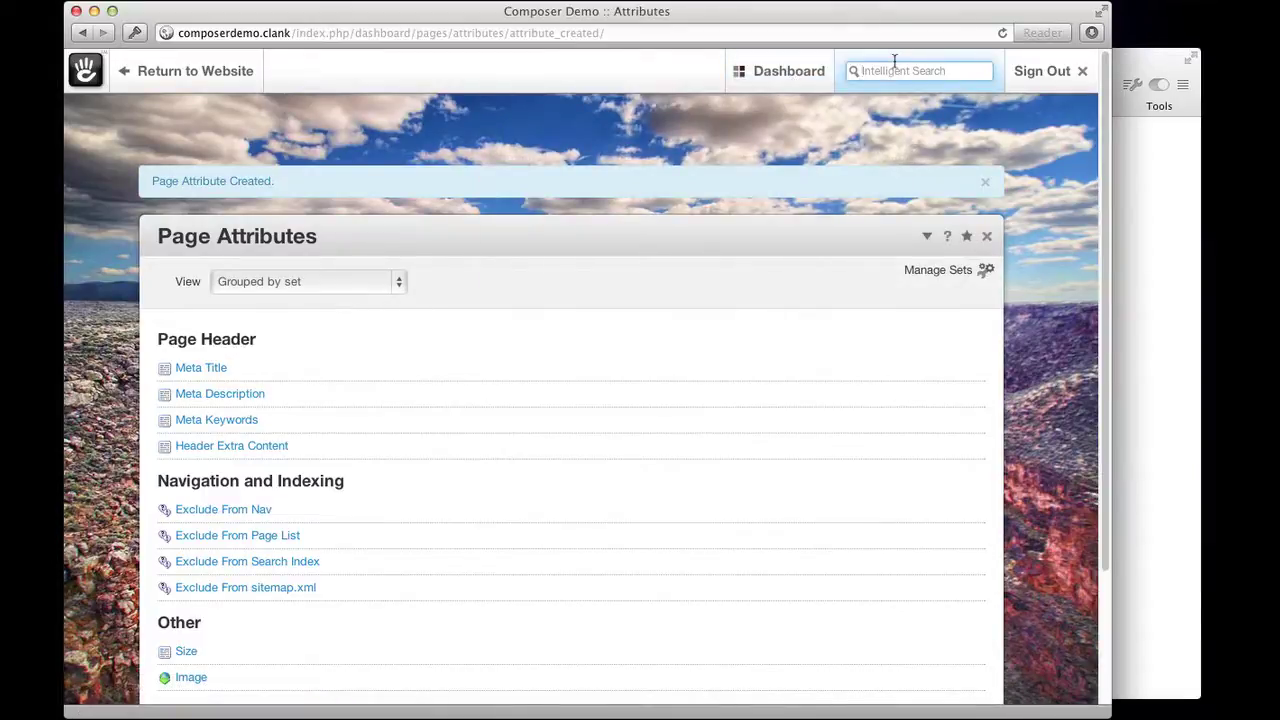
pyautogui.write('page ty')
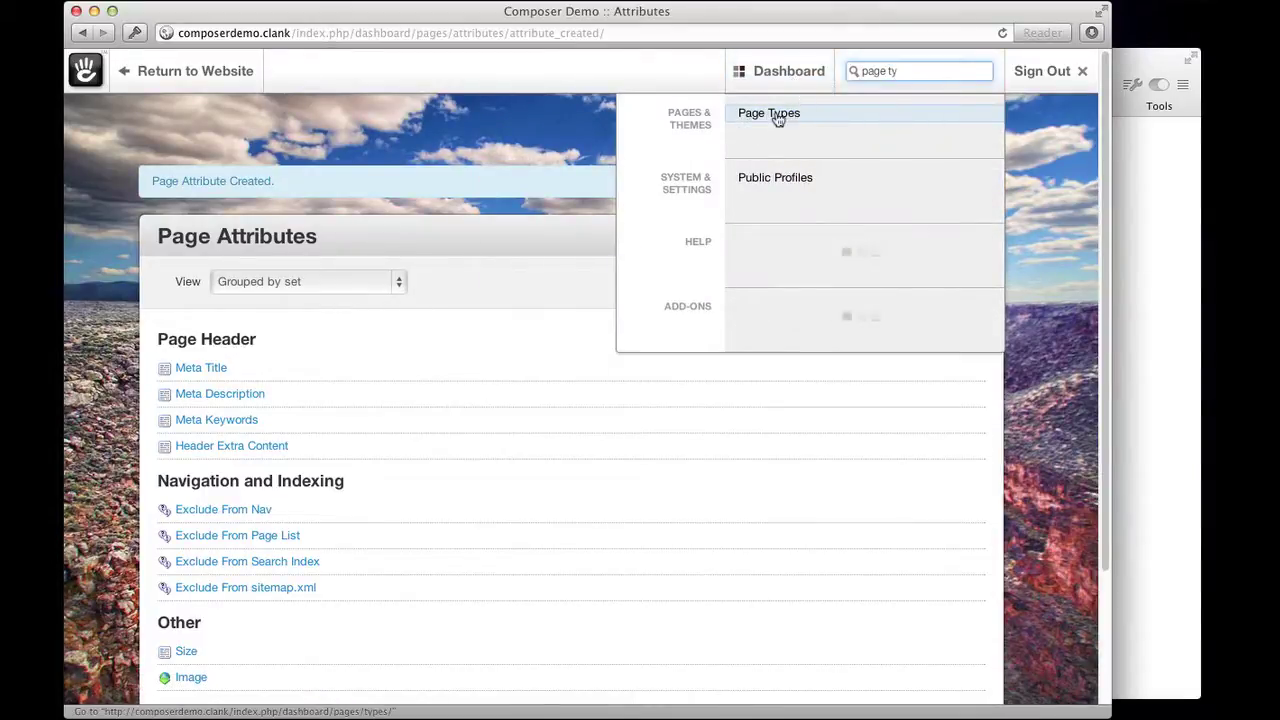
pyautogui.click(777, 116)
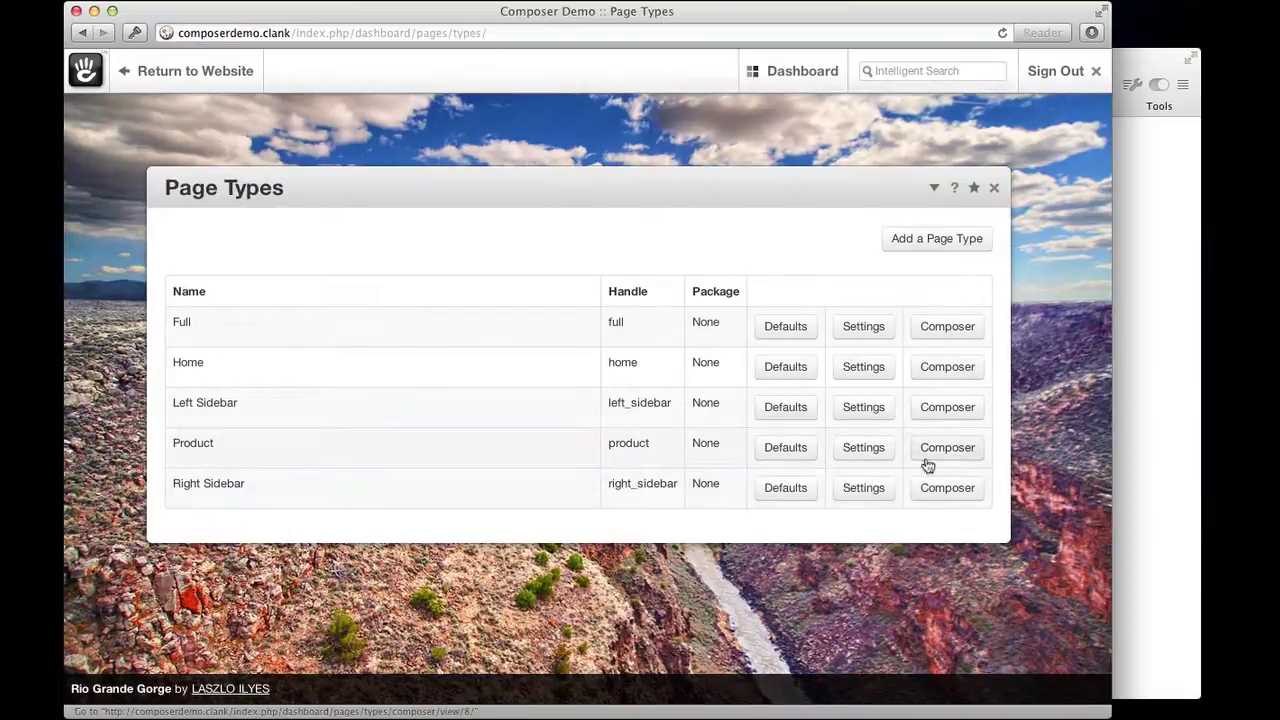
pyautogui.click(940, 455)
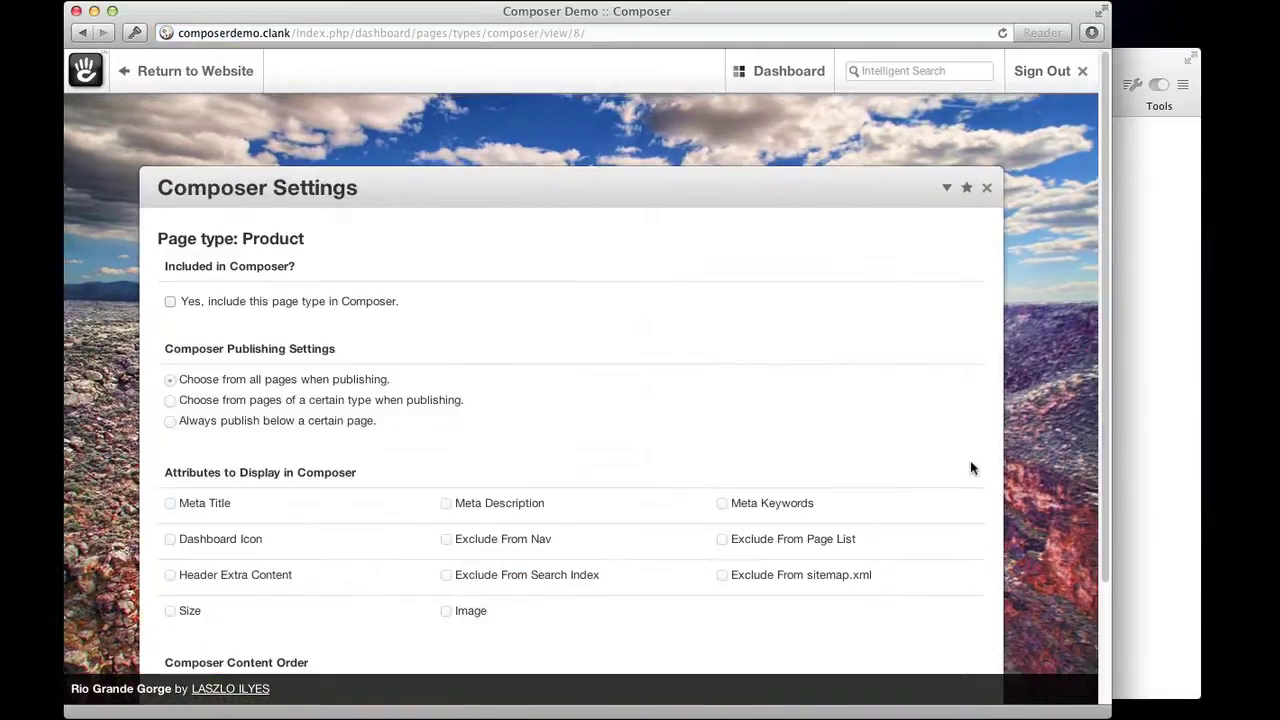
pyautogui.click(170, 301)
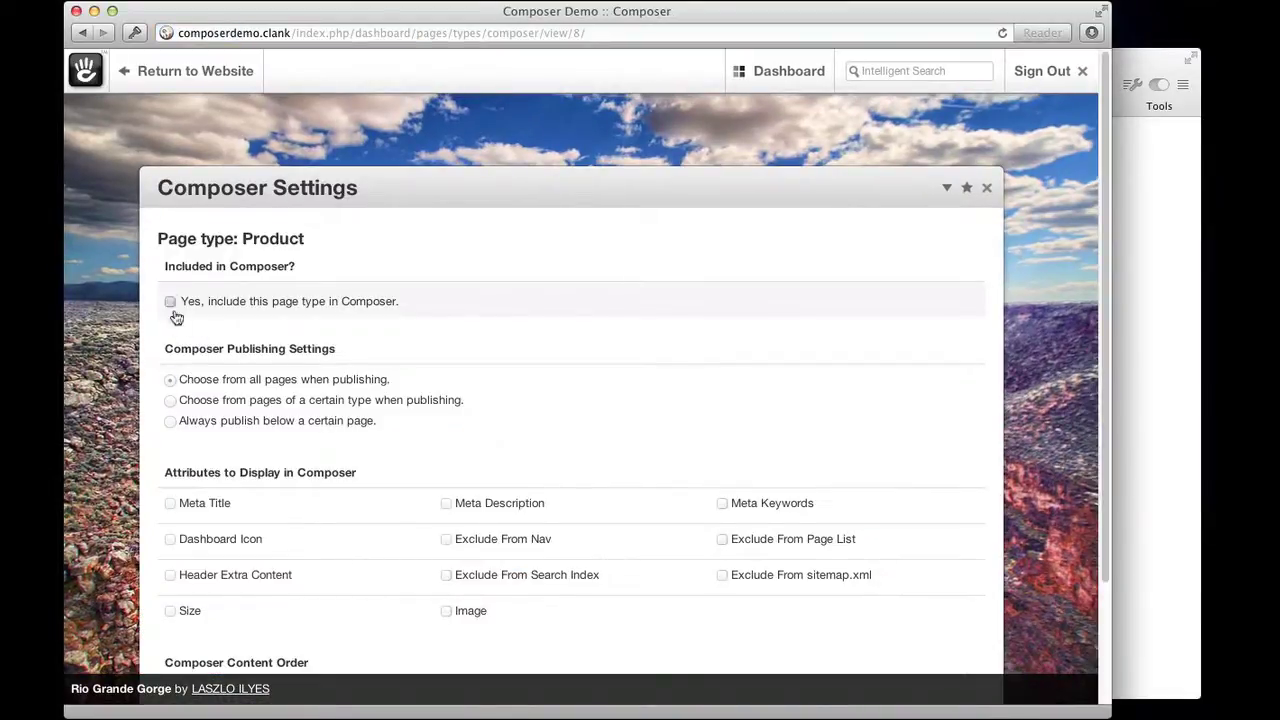
pyautogui.scroll(-3, 105, 368)
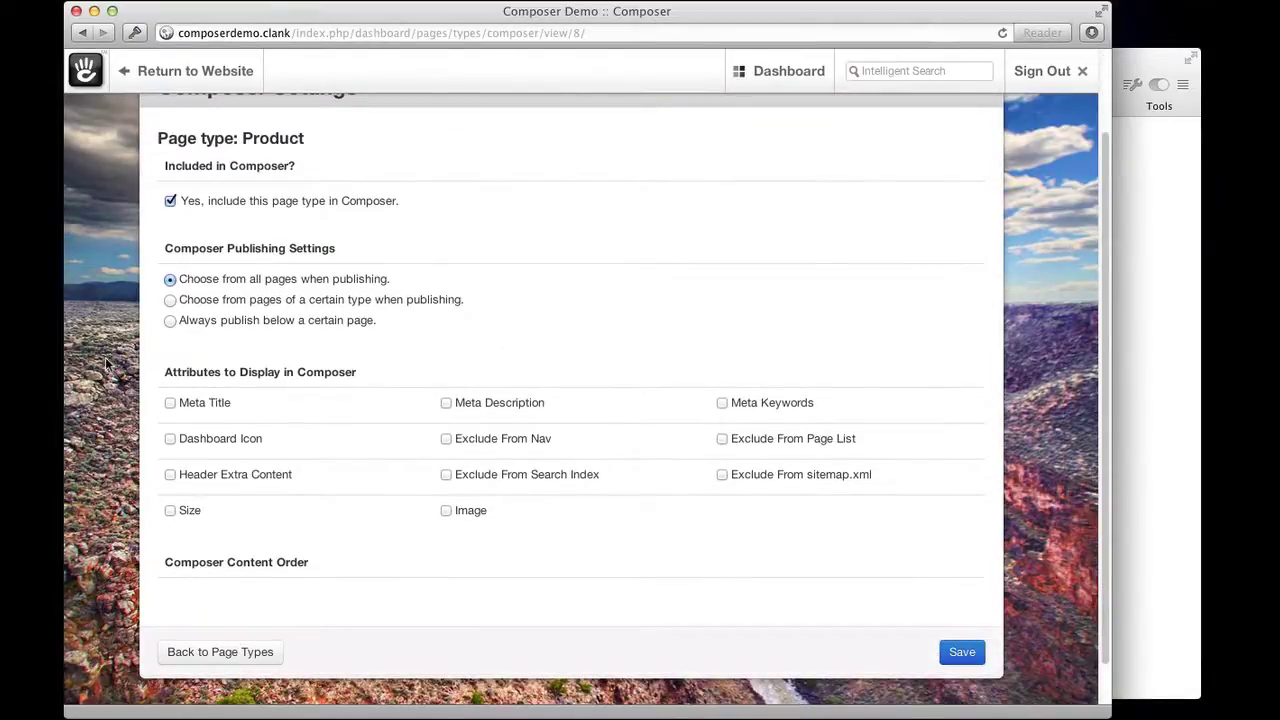
pyautogui.click(447, 511)
pyautogui.click(189, 513)
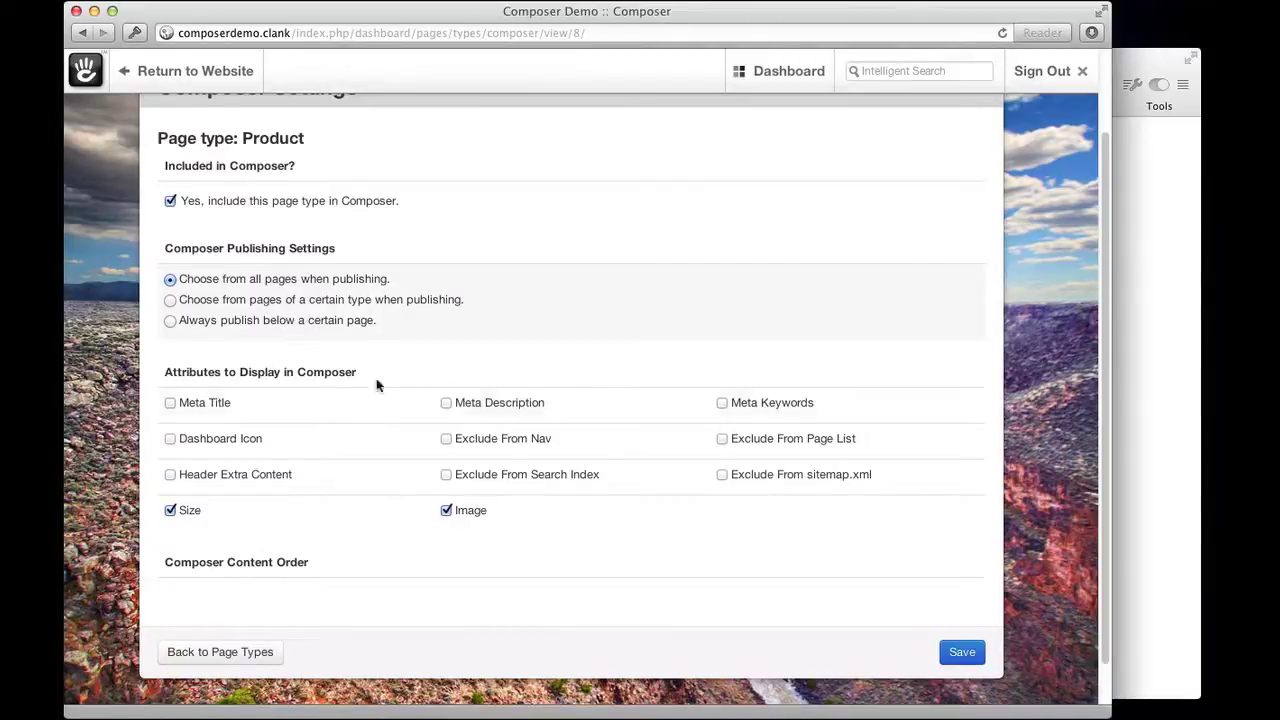
pyautogui.click(962, 652)
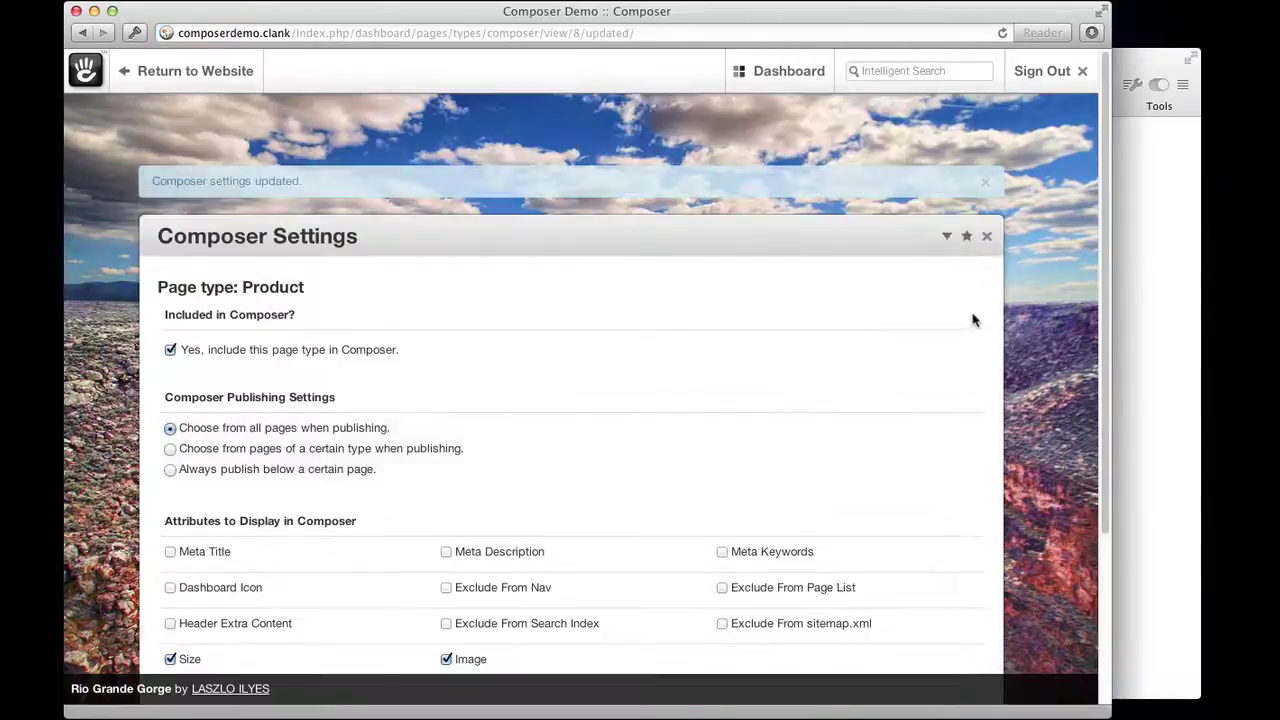
# Open Composer Write and scroll through the Product form's Size and Image fields
pyautogui.moveTo(783, 66)
pyautogui.click(512, 176)
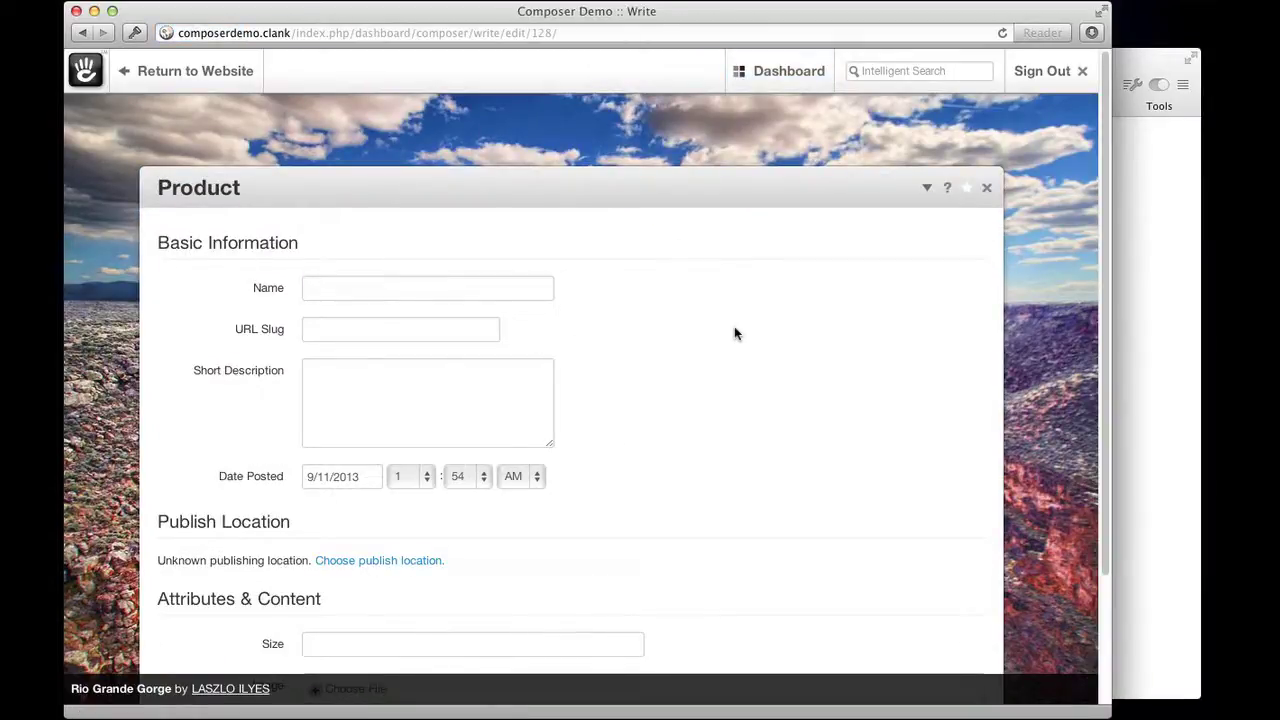
pyautogui.scroll(-3, 197, 357)
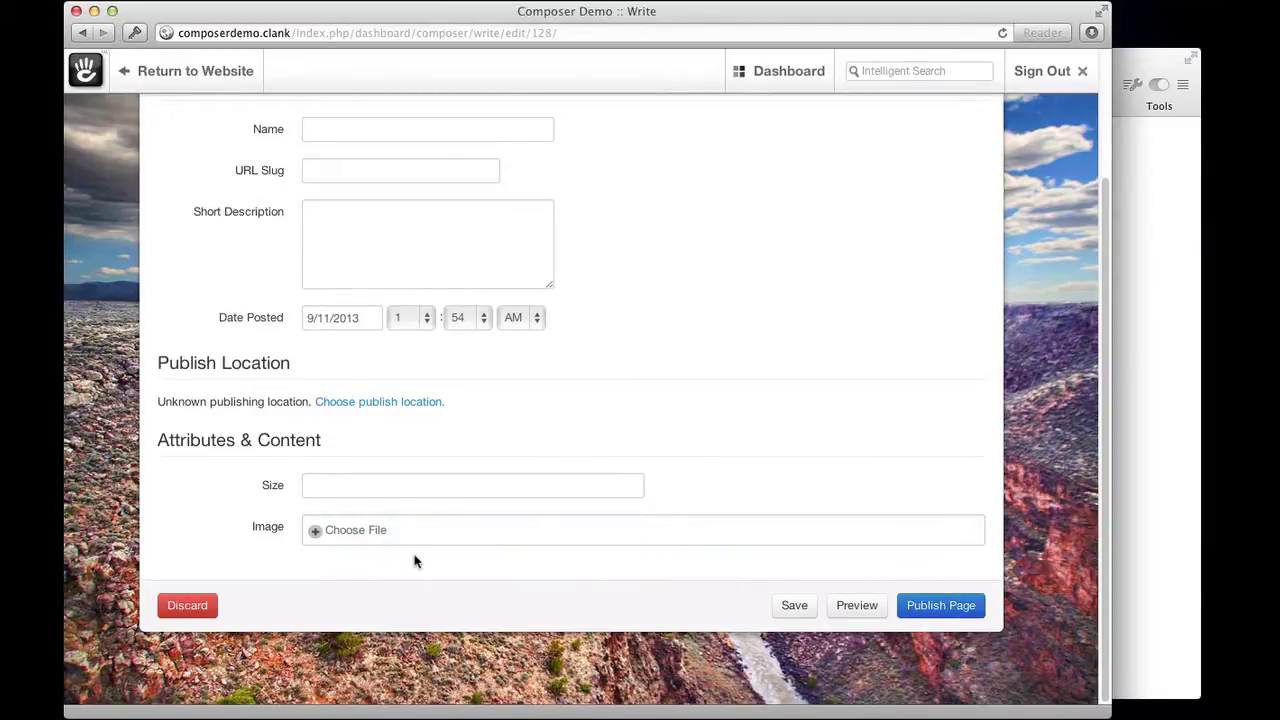
pyautogui.scroll(1, 415, 562)
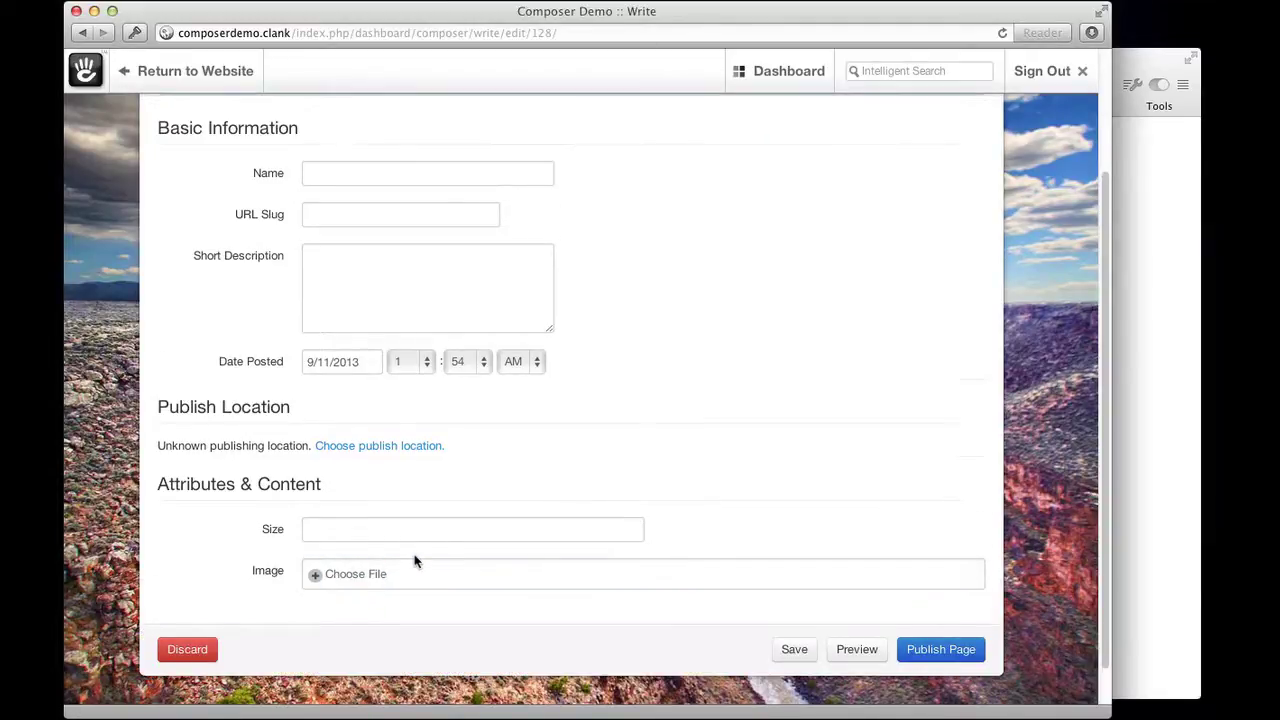